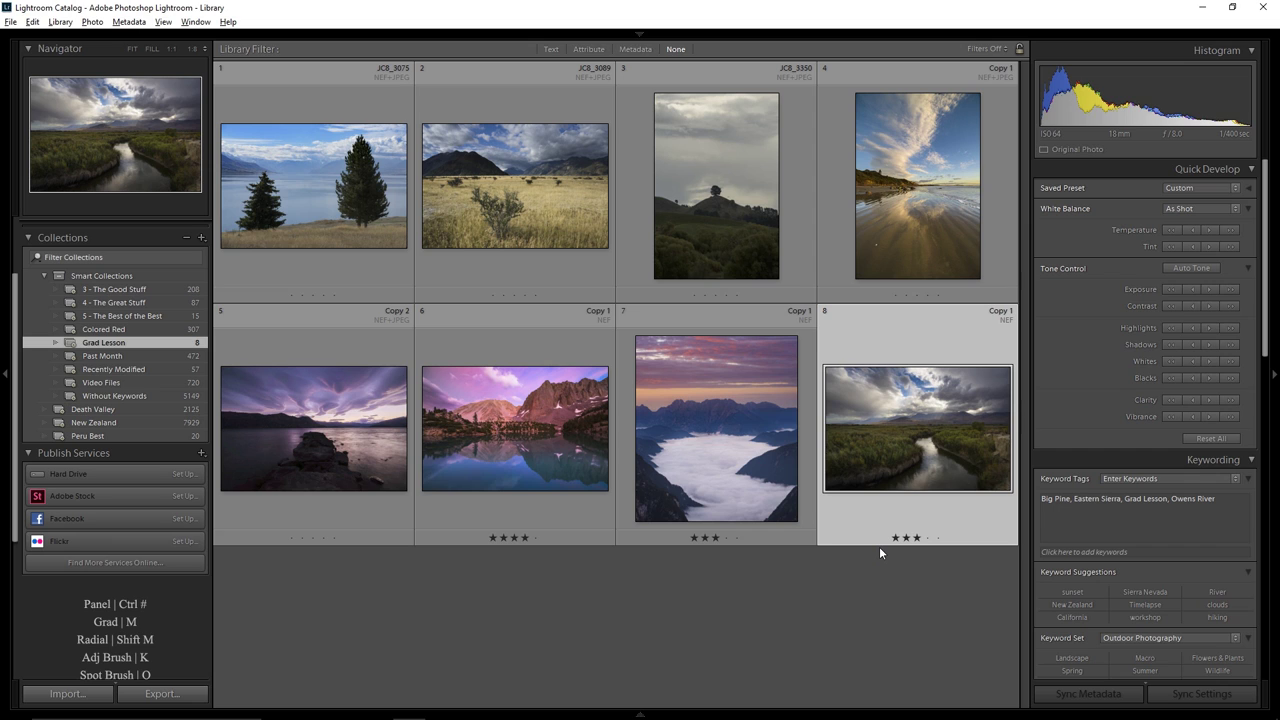
# Step: Reselect the stormy-sky river landscape photo in the grid and open it in Develop
pyautogui.hotkey('ctrl', 'z')
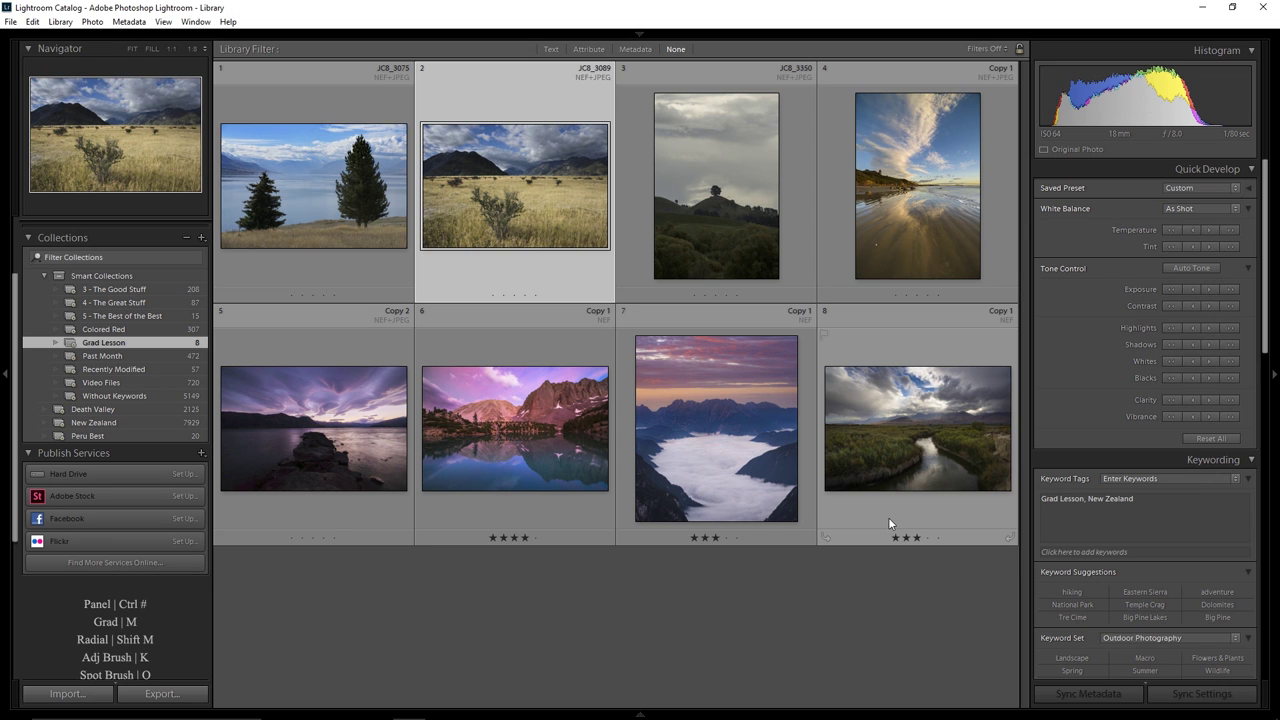
pyautogui.click(888, 517)
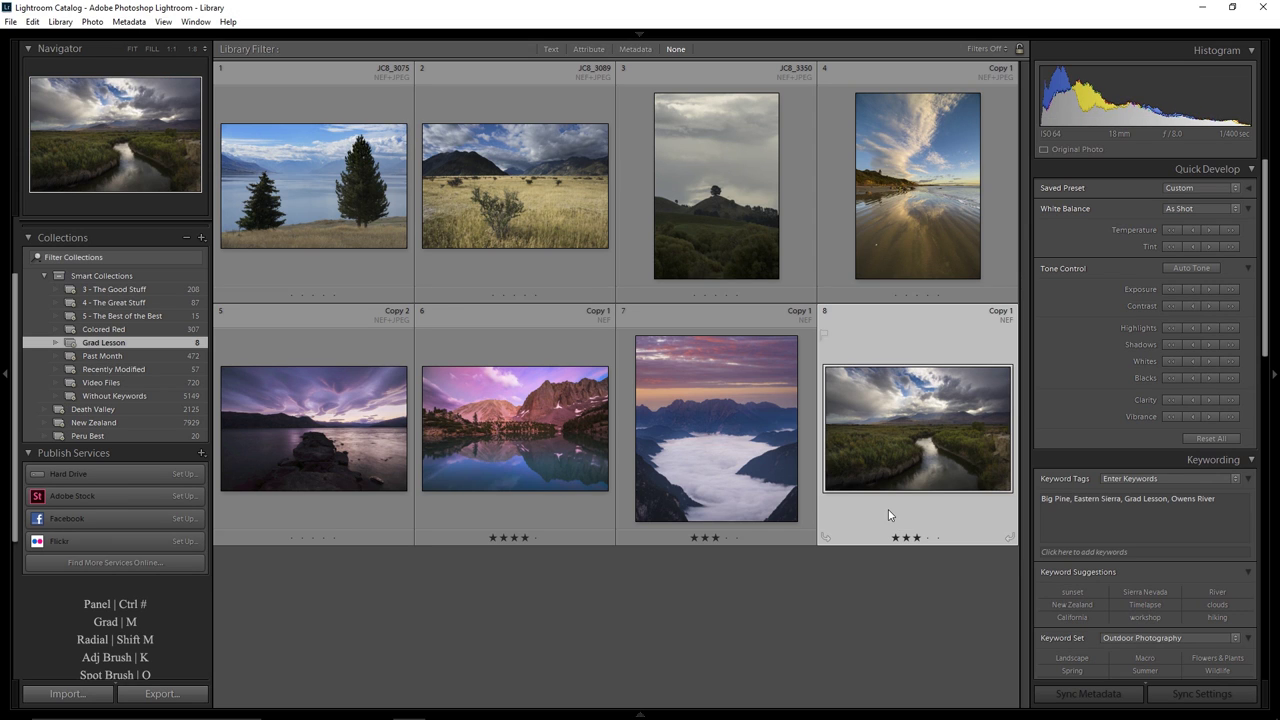
pyautogui.press('d')
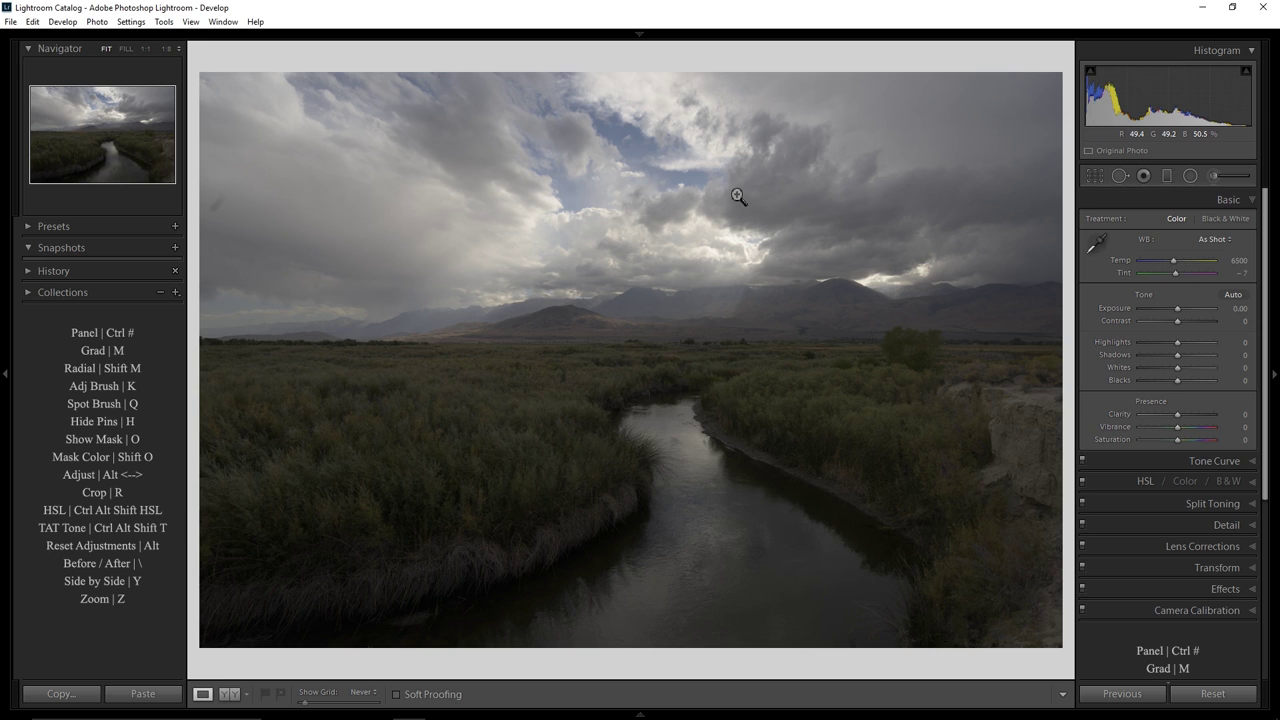
# Step: Start a new graduated filter and reset all its Sky Darken effect sliders to 0
pyautogui.press('m')
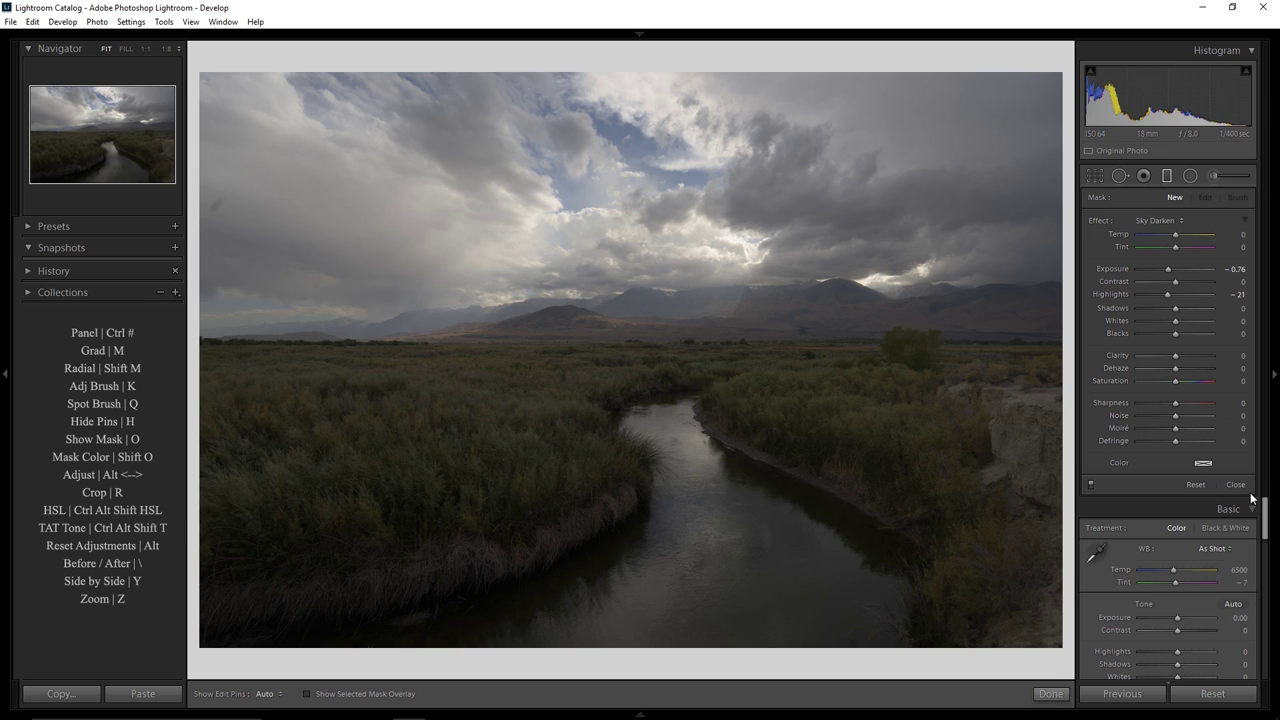
pyautogui.doubleClick(1100, 220)
# Step: Lower the filter exposure to −1.12 and draw the gradient down from the top of the sky
pyautogui.moveTo(1176, 270); pyautogui.dragTo(1165, 269)
pyautogui.moveTo(626, 222)
pyautogui.mouseDown()
pyautogui.moveTo(629, 420)
pyautogui.moveTo(629, 229)
pyautogui.moveTo(617, 309)
pyautogui.moveTo(631, 506)
pyautogui.moveTo(643, 286)
pyautogui.moveTo(630, 240)
pyautogui.moveTo(623, 389)
pyautogui.moveTo(640, 383)
pyautogui.moveTo(611, 343)
pyautogui.moveTo(640, 314)
pyautogui.moveTo(619, 272)
pyautogui.moveTo(630, 240)
pyautogui.mouseUp()
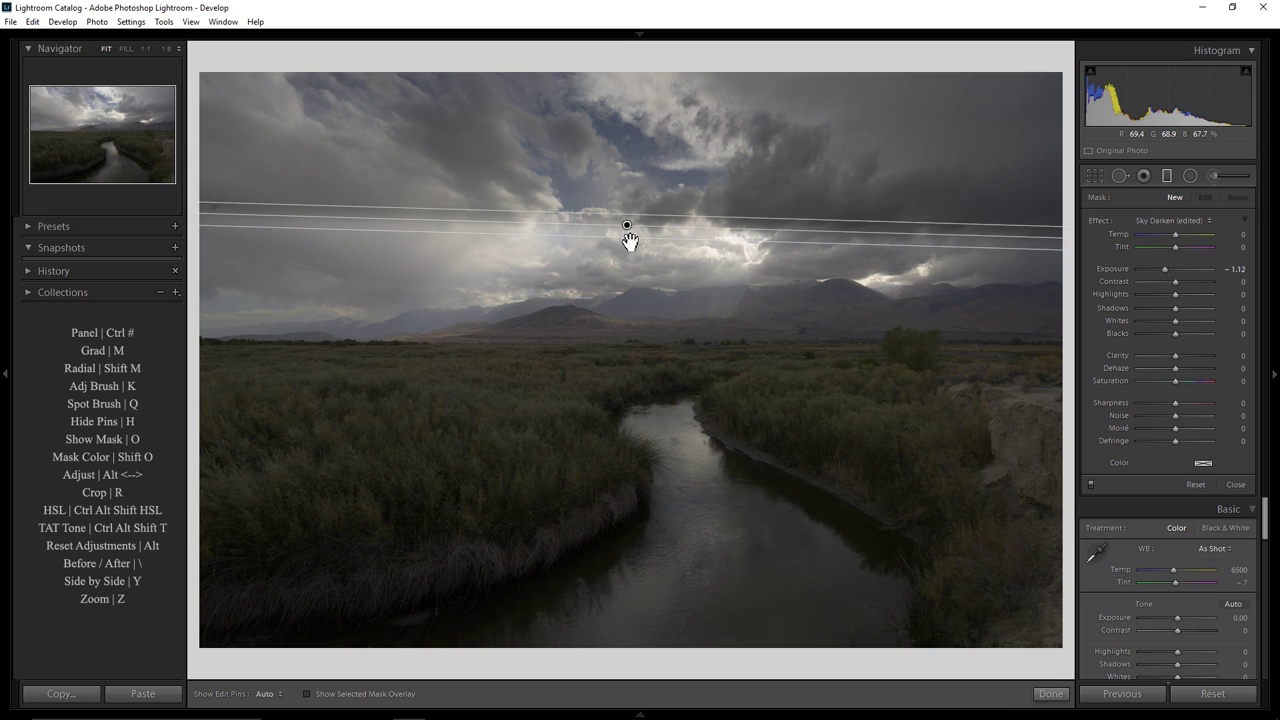
# Step: Redraw the gradient wider, tighten its transition, and tilt it diagonally toward the mountains
pyautogui.moveTo(629, 241); pyautogui.dragTo(628, 345)
pyautogui.moveTo(621, 283); pyautogui.dragTo(631, 361)
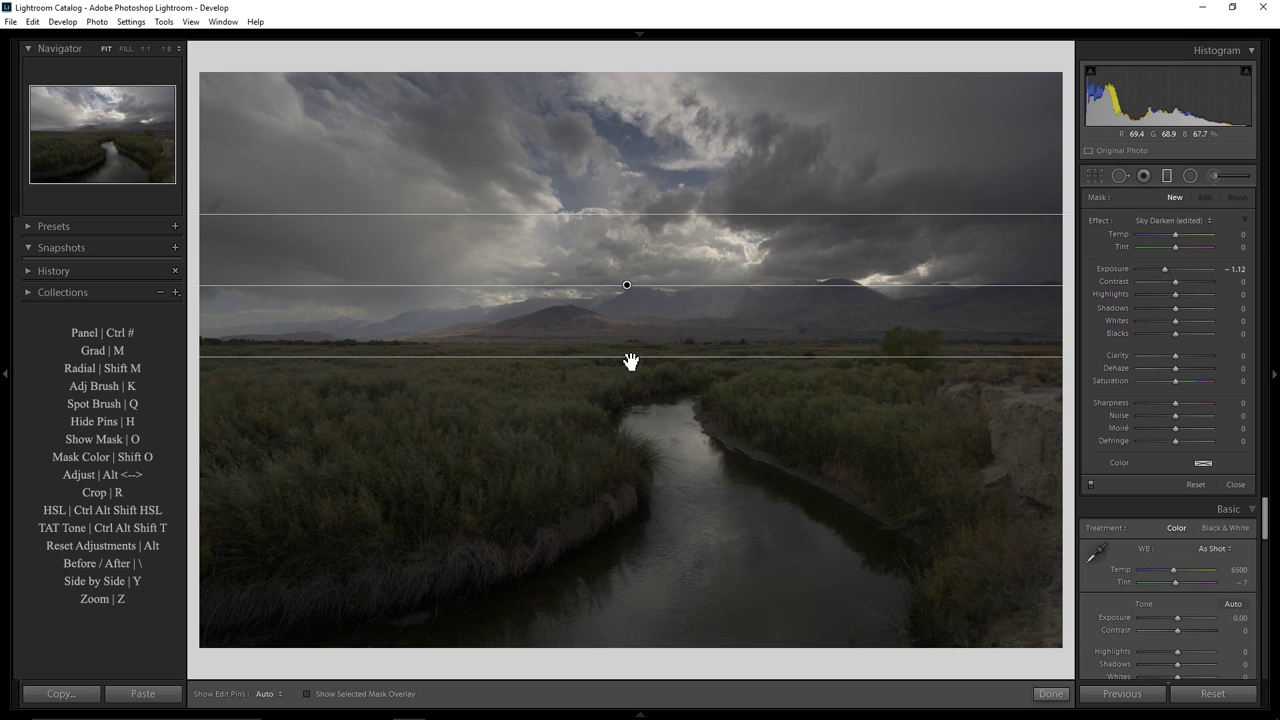
pyautogui.moveTo(631, 361); pyautogui.dragTo(652, 300)
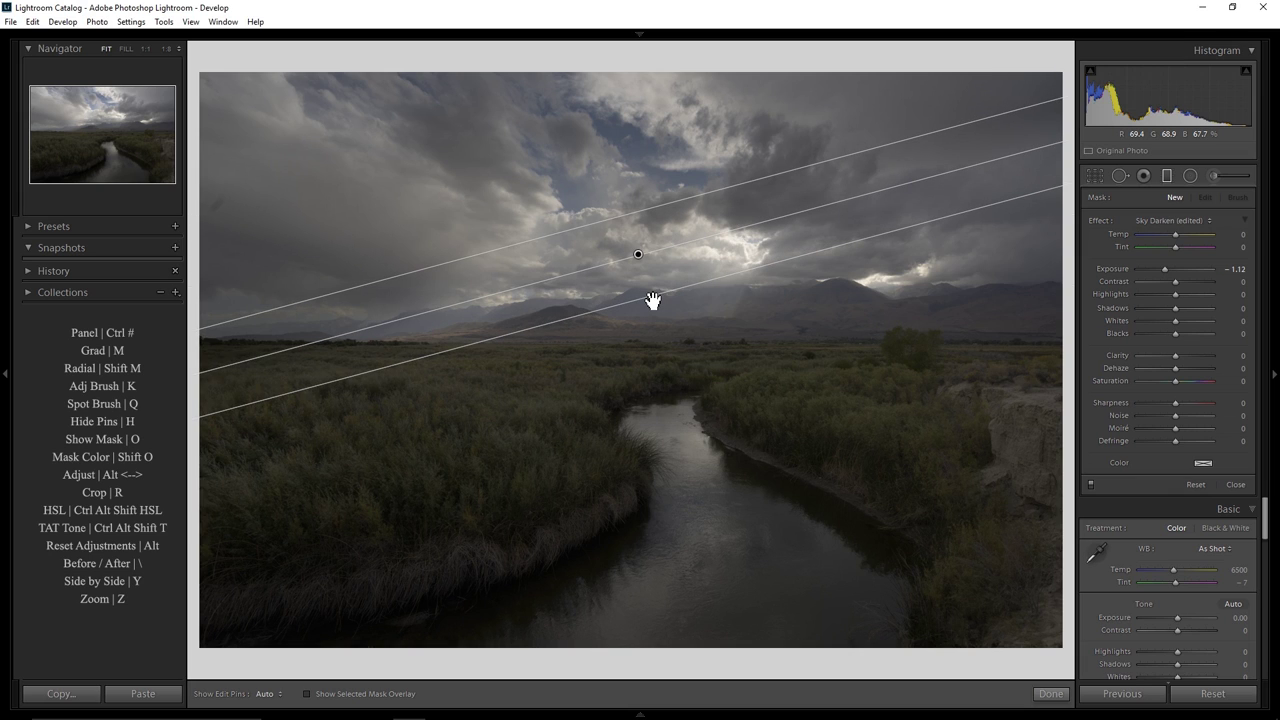
# Step: Widen the gradient's feather, rotate it level, and centre it on the mountain ridge
pyautogui.moveTo(652, 300); pyautogui.dragTo(652, 300)
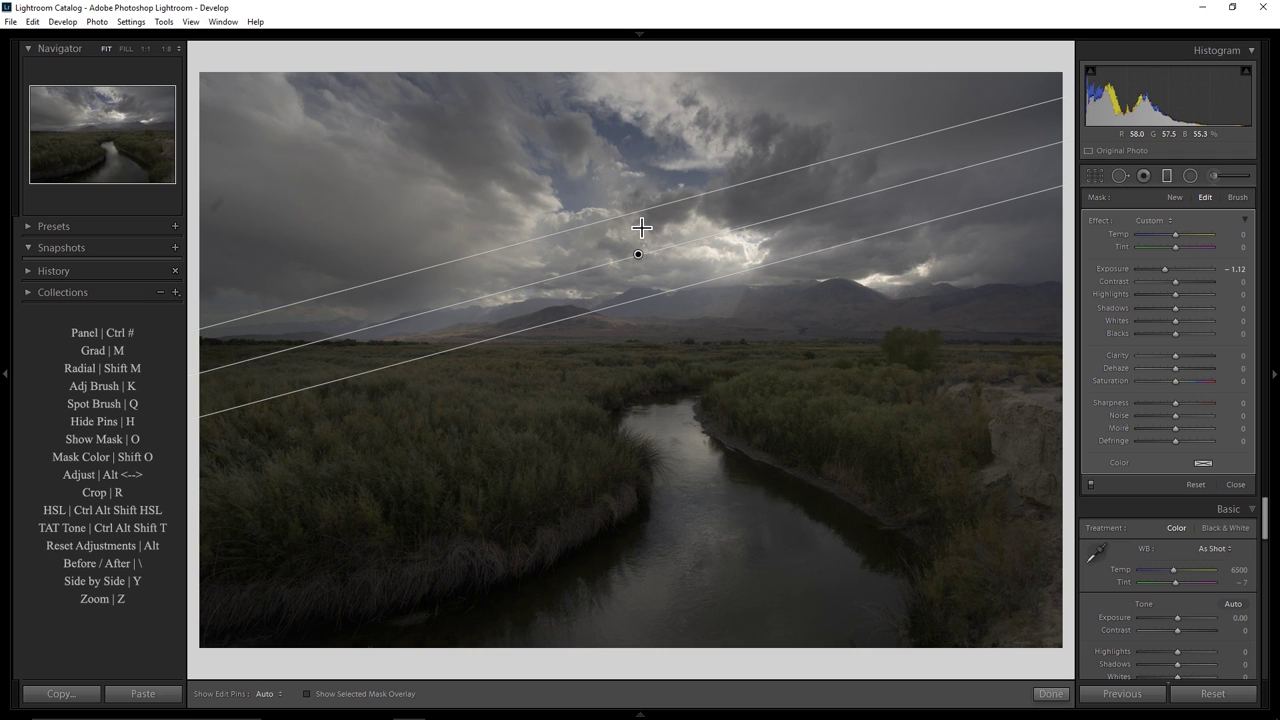
pyautogui.moveTo(635, 218)
pyautogui.mouseDown()
pyautogui.moveTo(626, 194)
pyautogui.moveTo(623, 214)
pyautogui.moveTo(632, 205)
pyautogui.mouseUp()
pyautogui.moveTo(660, 299); pyautogui.dragTo(663, 326)
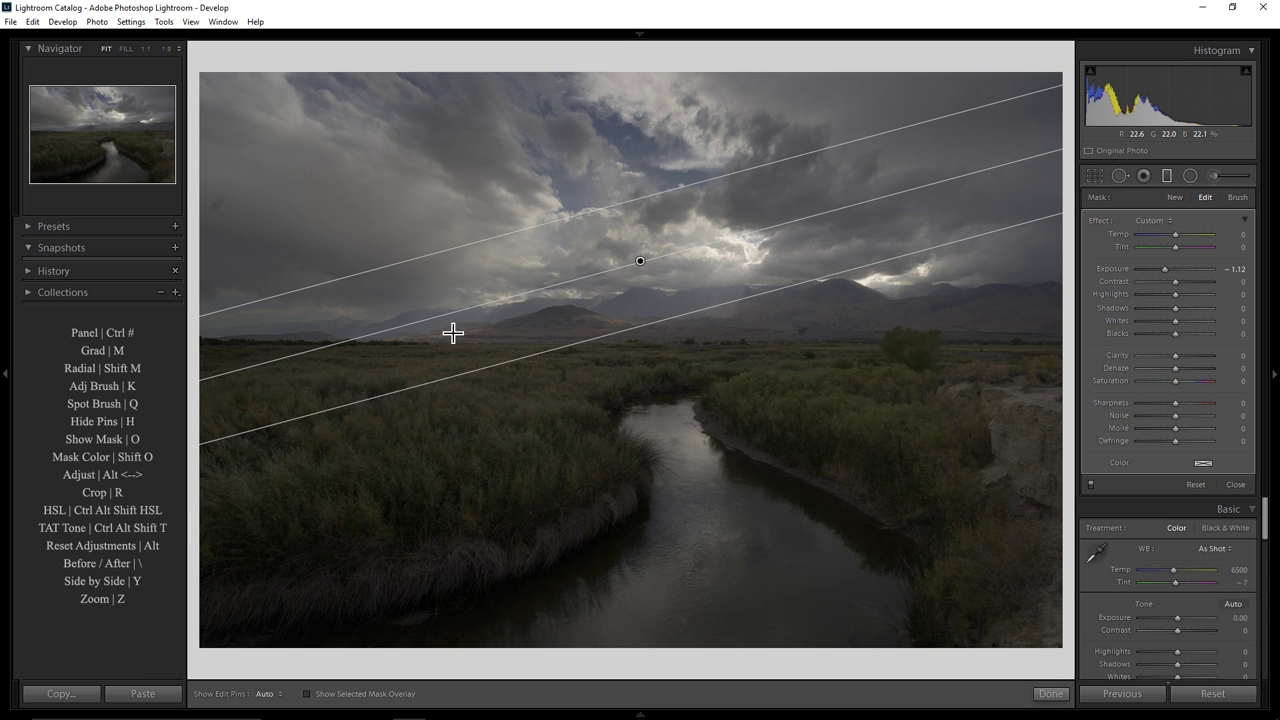
pyautogui.moveTo(429, 320); pyautogui.dragTo(424, 292)
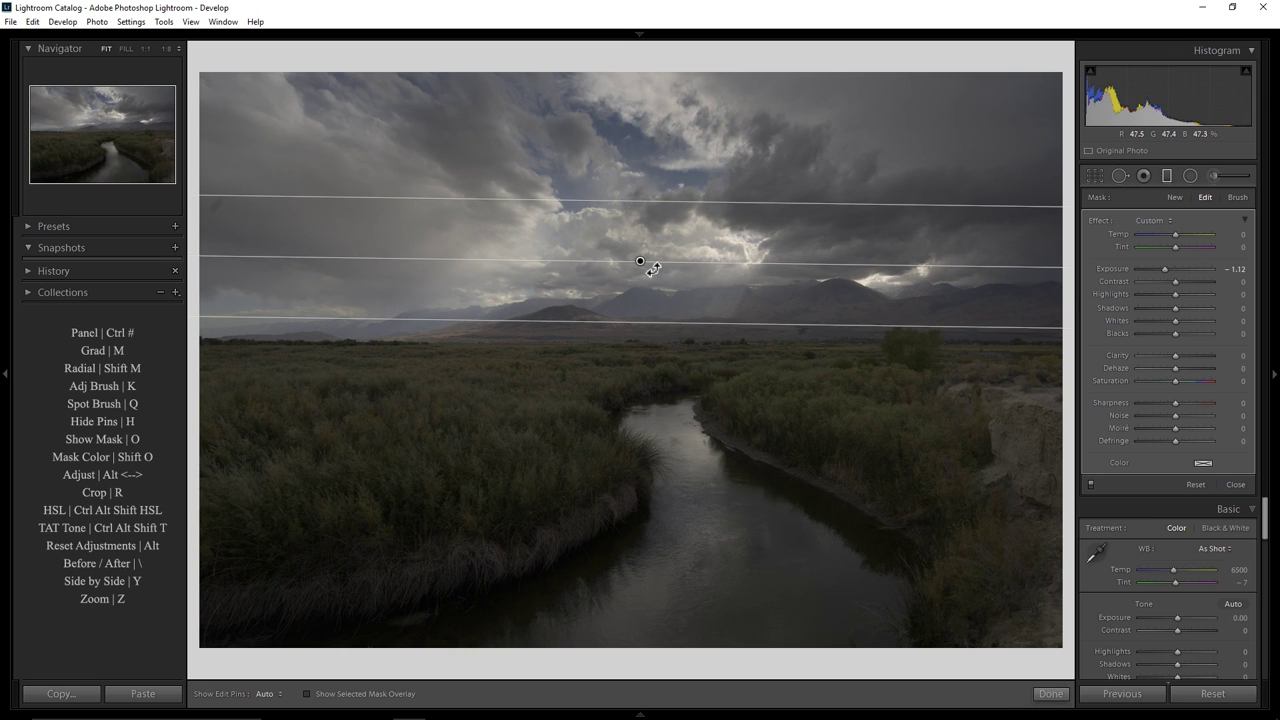
pyautogui.moveTo(642, 263); pyautogui.dragTo(658, 319)
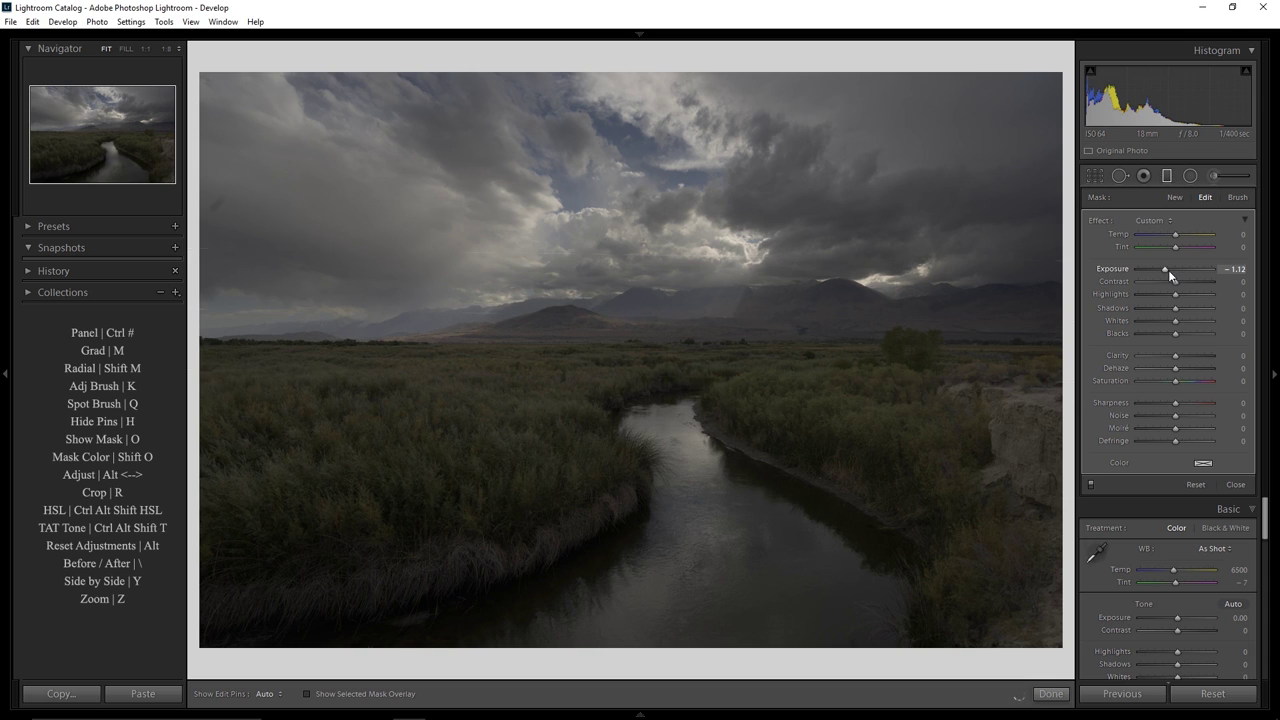
# Step: Set the sky filter to Exposure −0.97, Contrast 0, Dehaze 26 and Saturation 53
pyautogui.moveTo(1167, 269); pyautogui.dragTo(1169, 270)
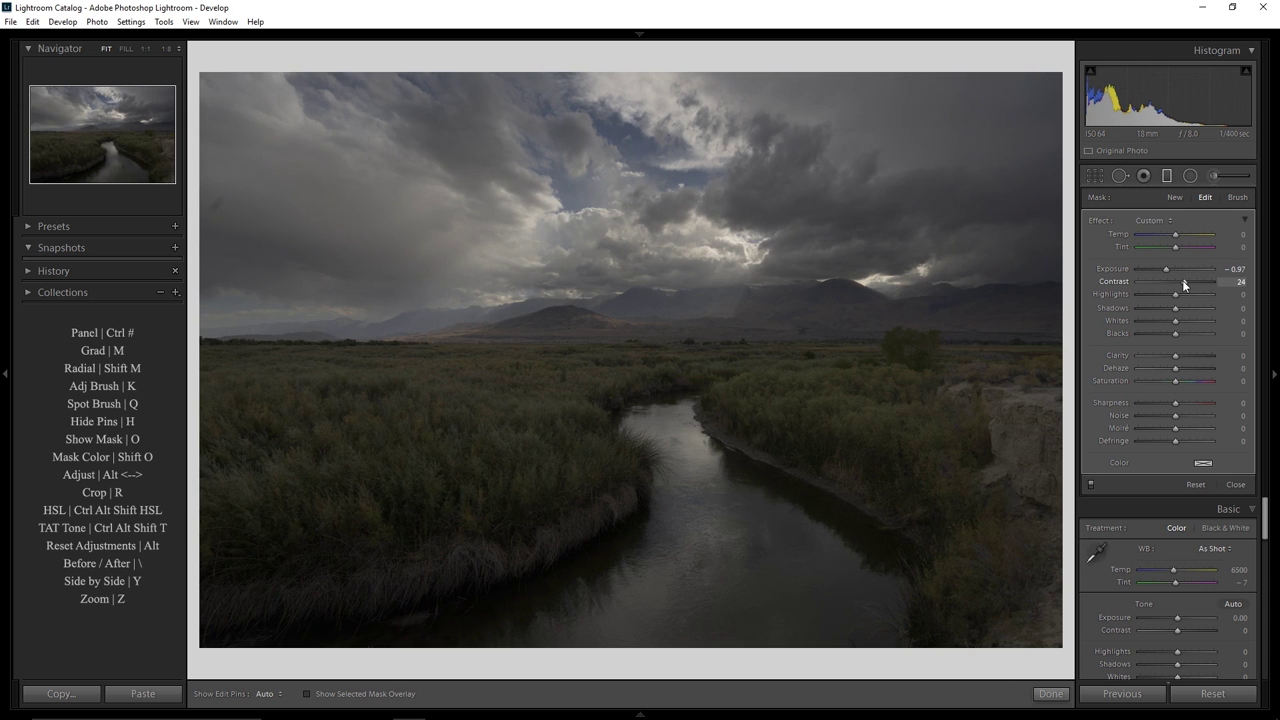
pyautogui.doubleClick(1182, 280)
pyautogui.moveTo(1177, 367); pyautogui.dragTo(1186, 364)
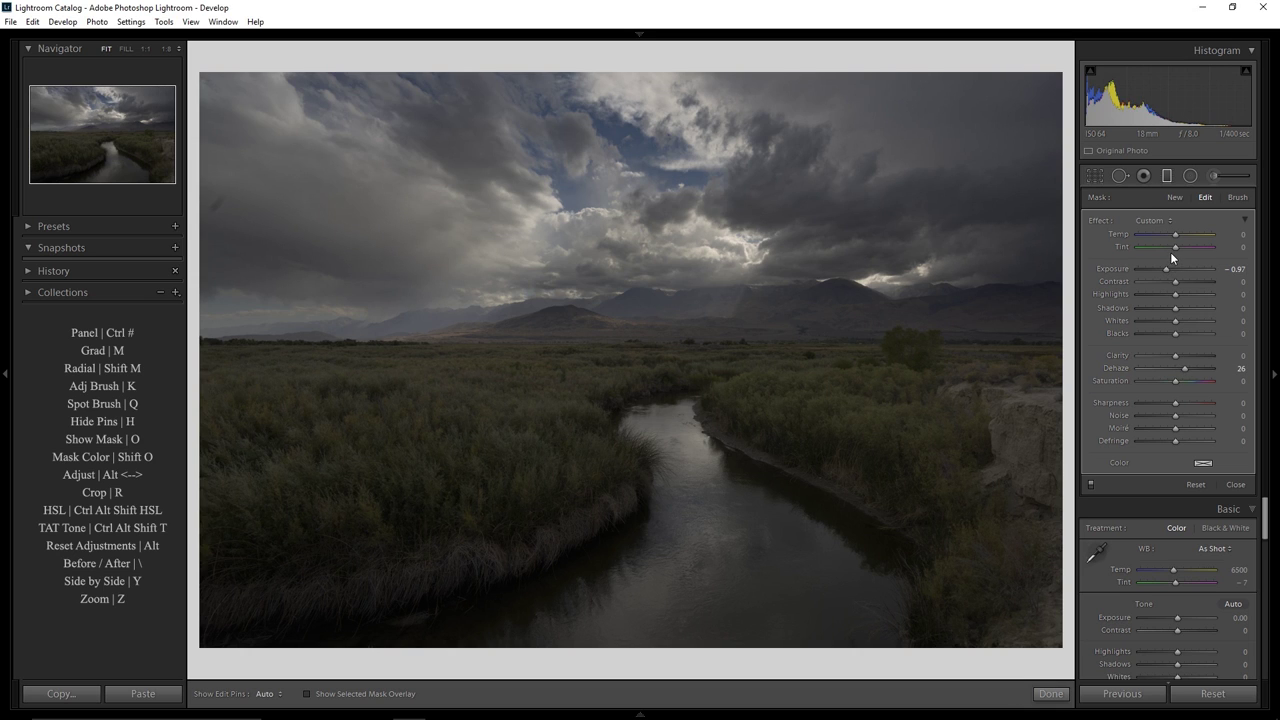
pyautogui.moveTo(1175, 382); pyautogui.dragTo(1194, 386)
pyautogui.click(264, 694)
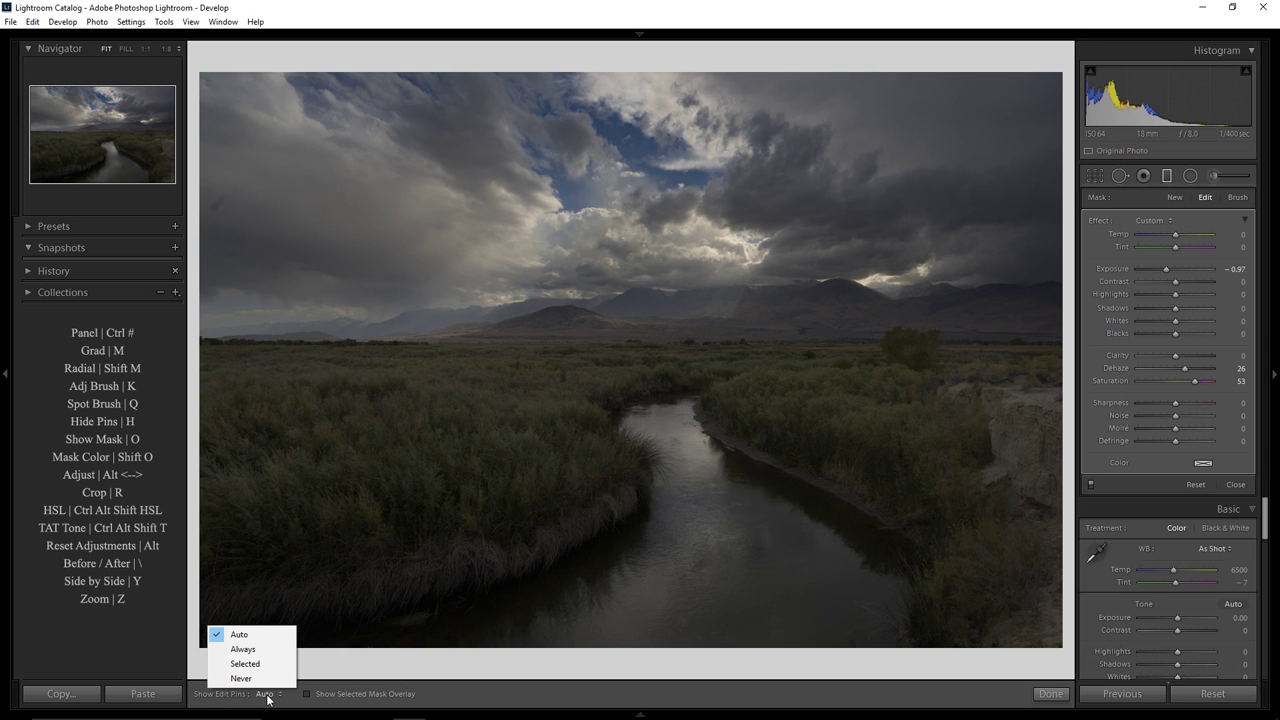
pyautogui.click(244, 649)
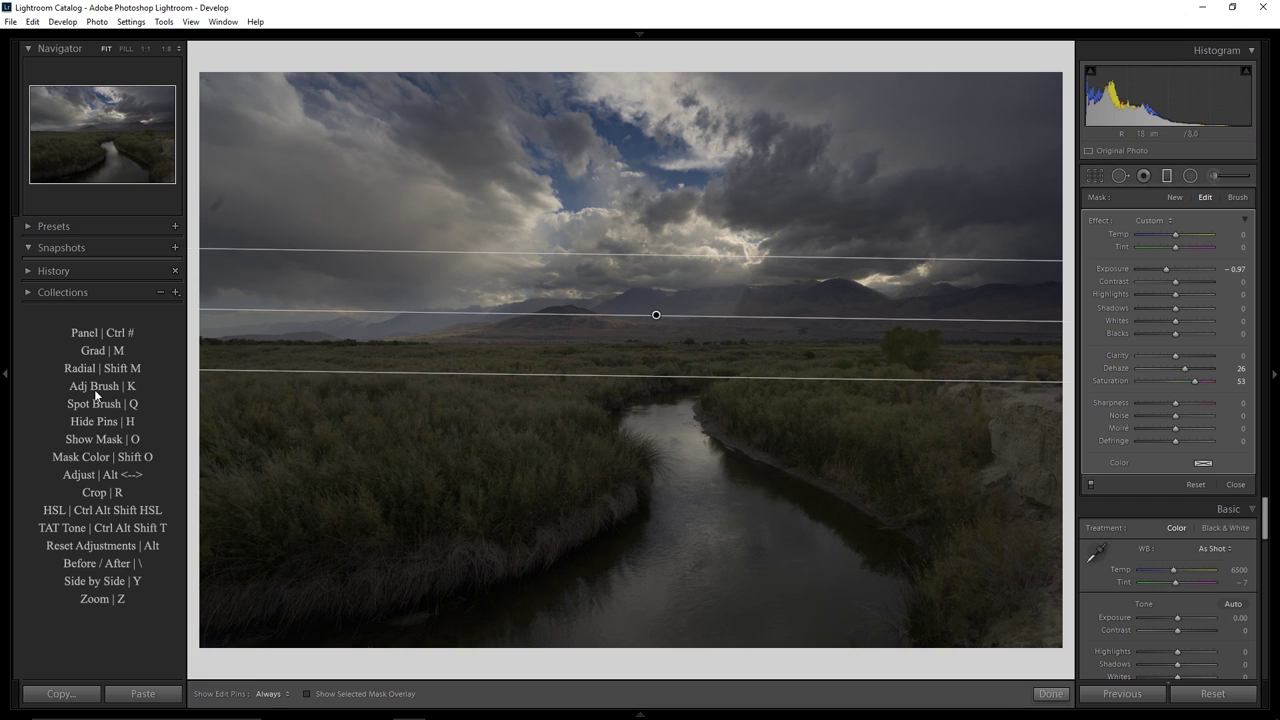
pyautogui.click(268, 694)
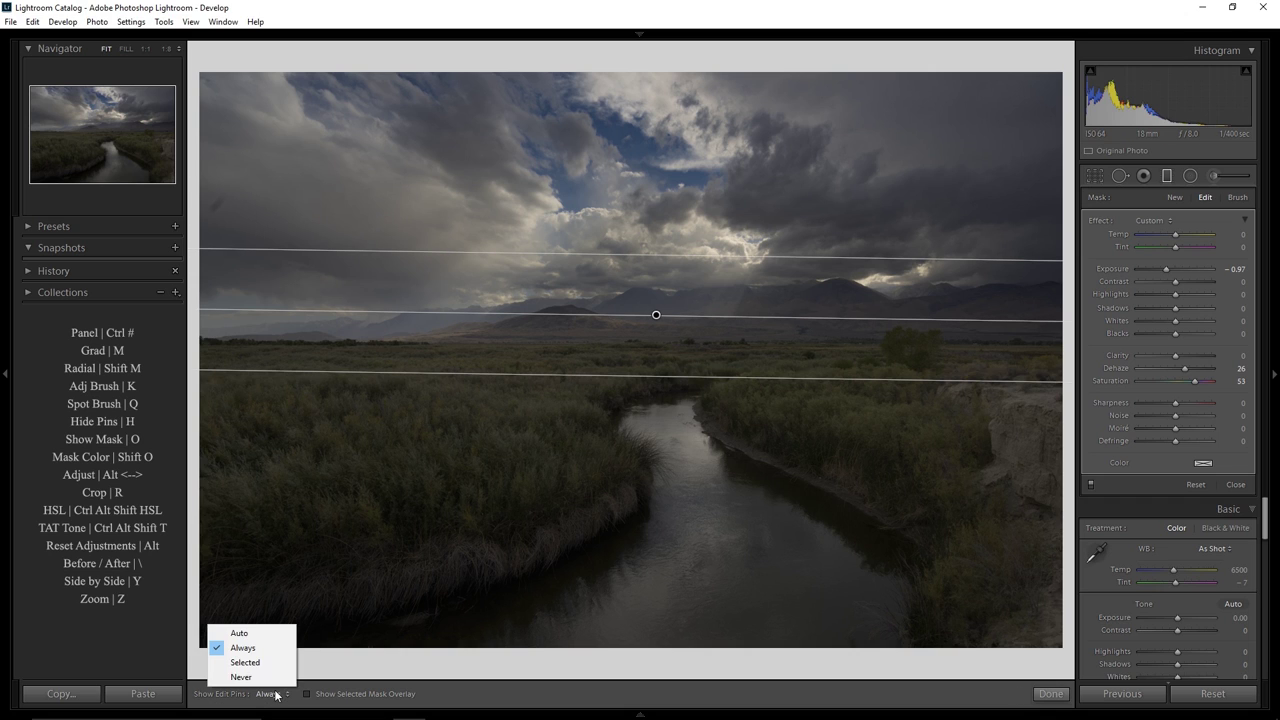
pyautogui.click(241, 677)
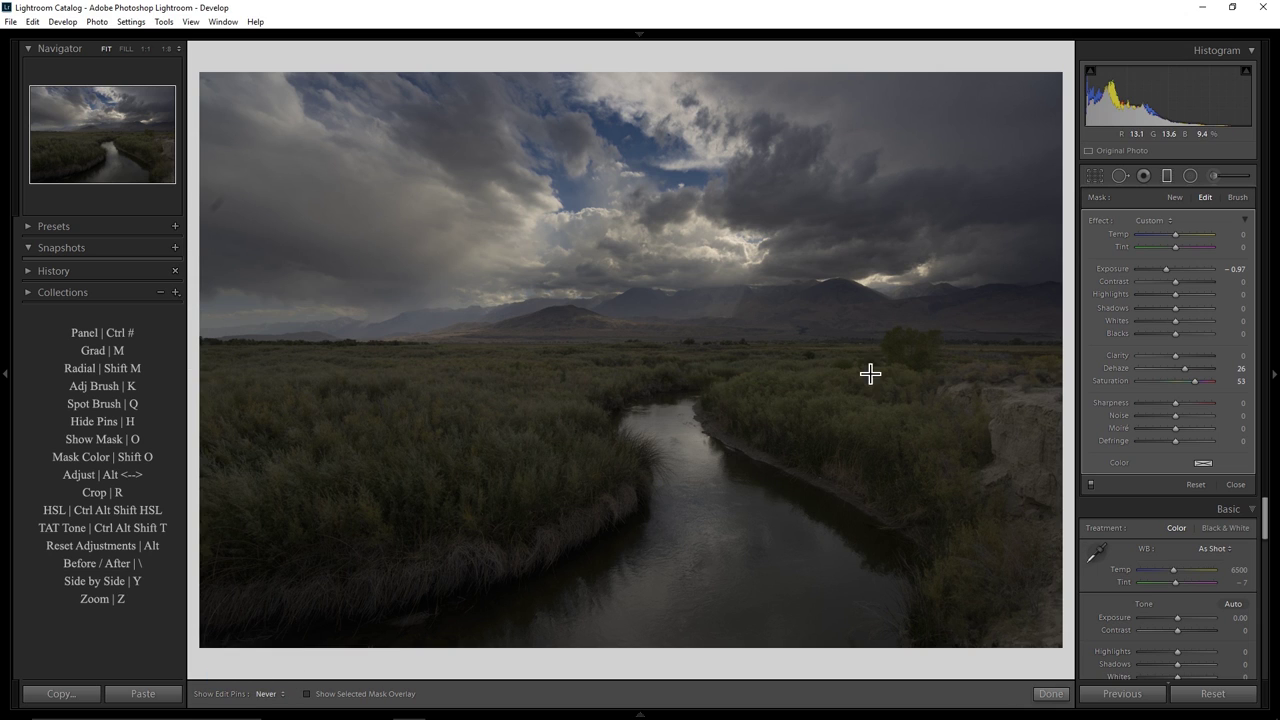
pyautogui.click(268, 694)
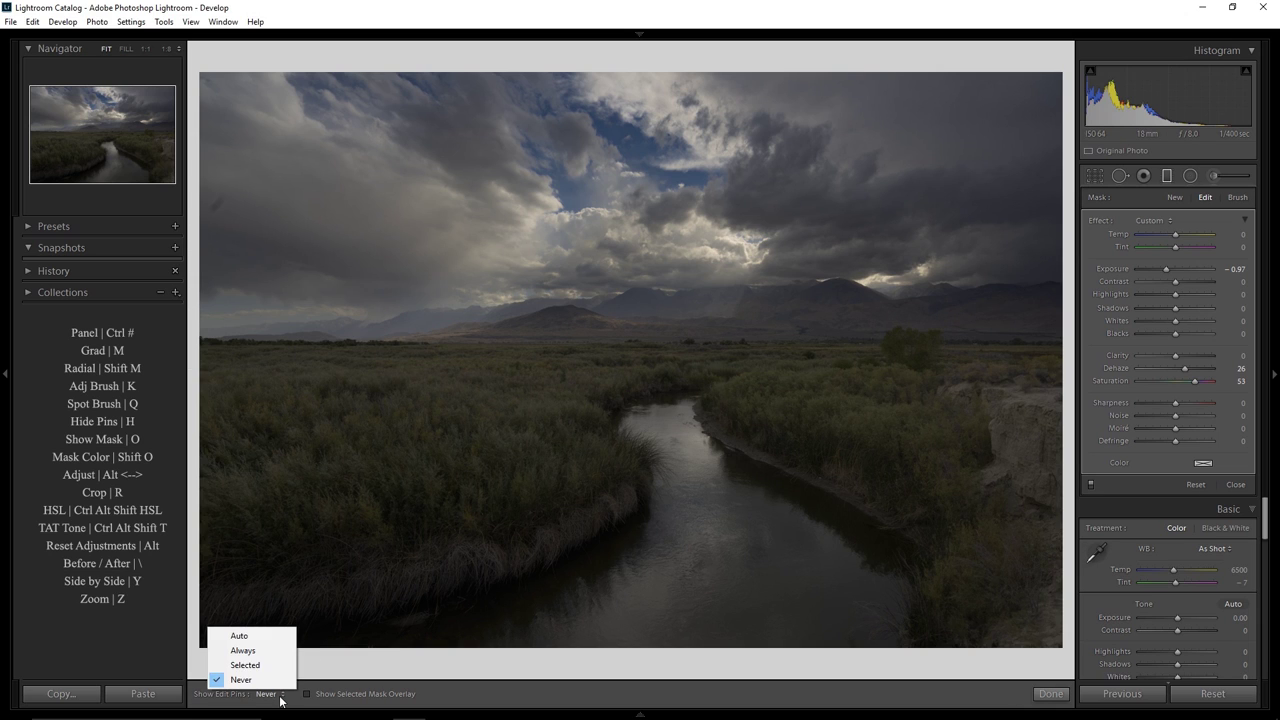
pyautogui.click(245, 665)
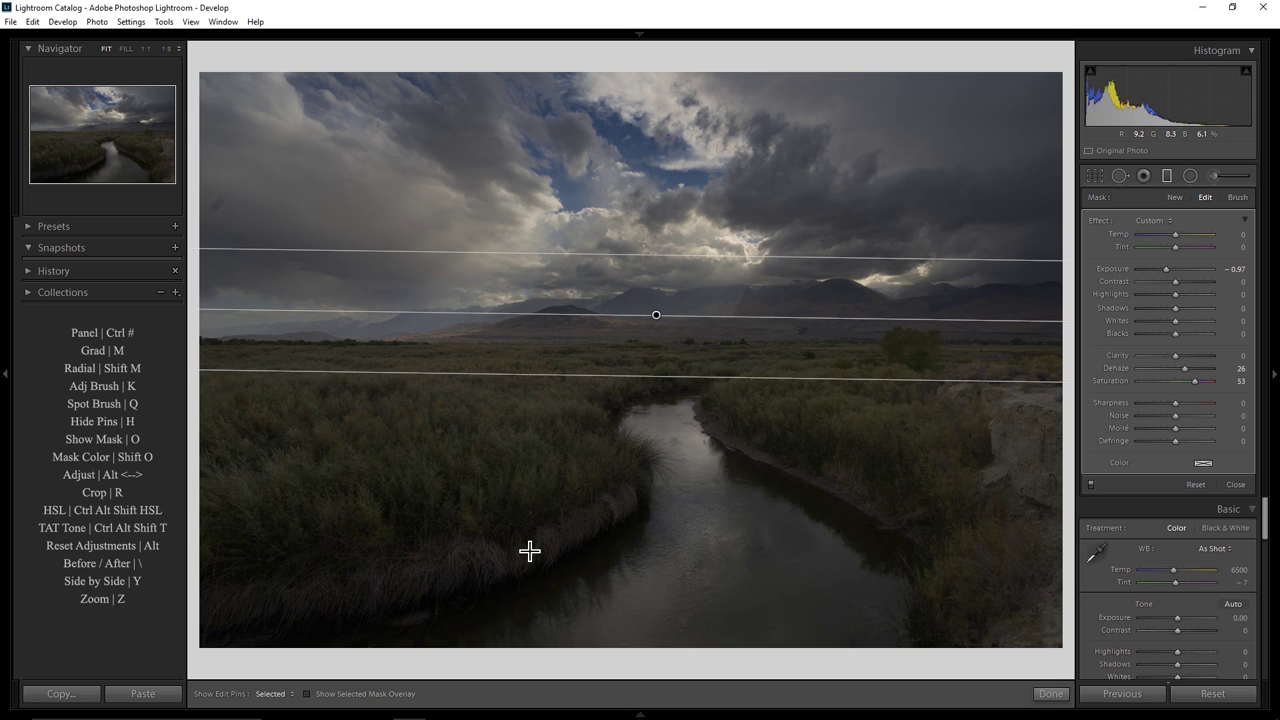
pyautogui.click(284, 695)
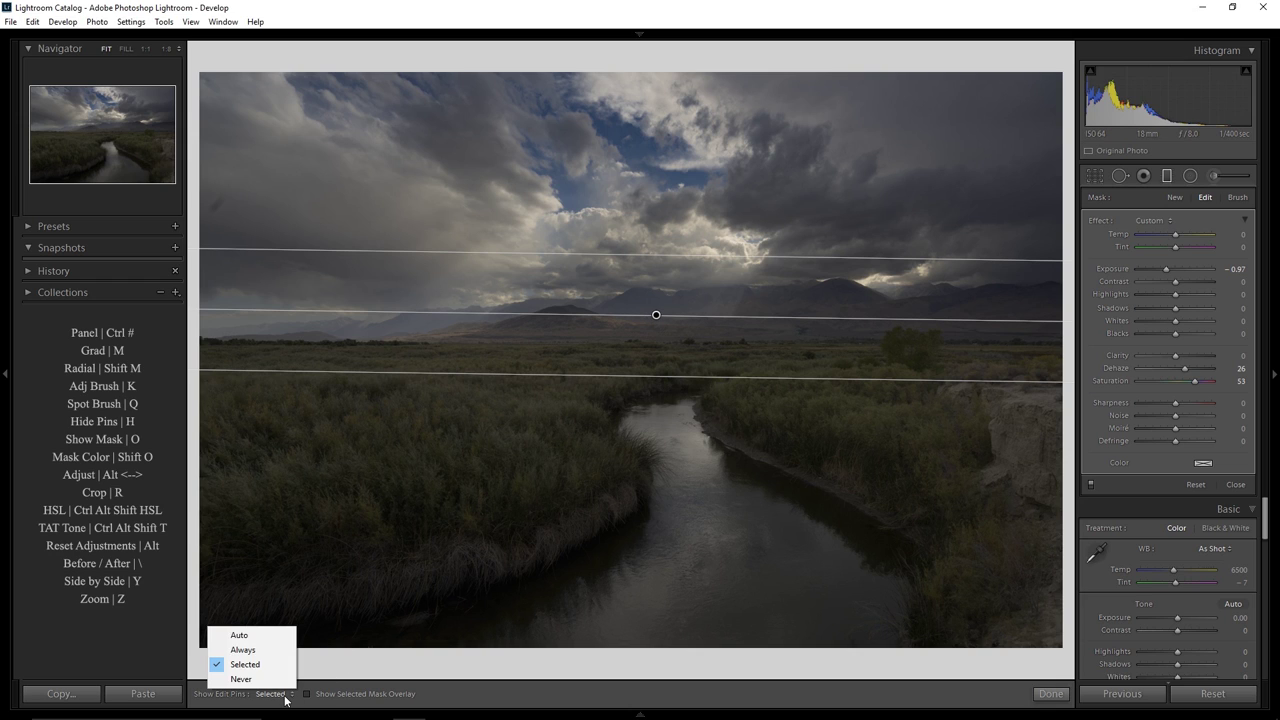
pyautogui.click(240, 635)
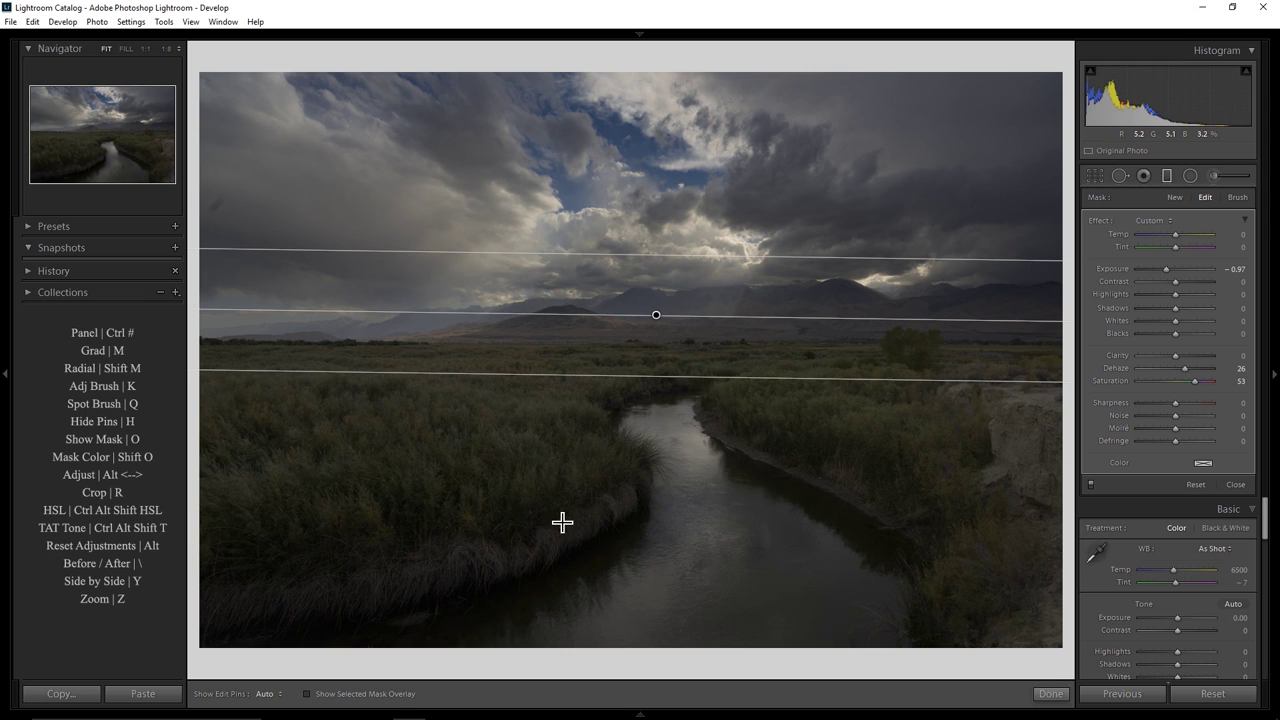
# Step: Preview the gradient mask overlay, cycling its colour from red to green, then hide it
pyautogui.click(308, 694)
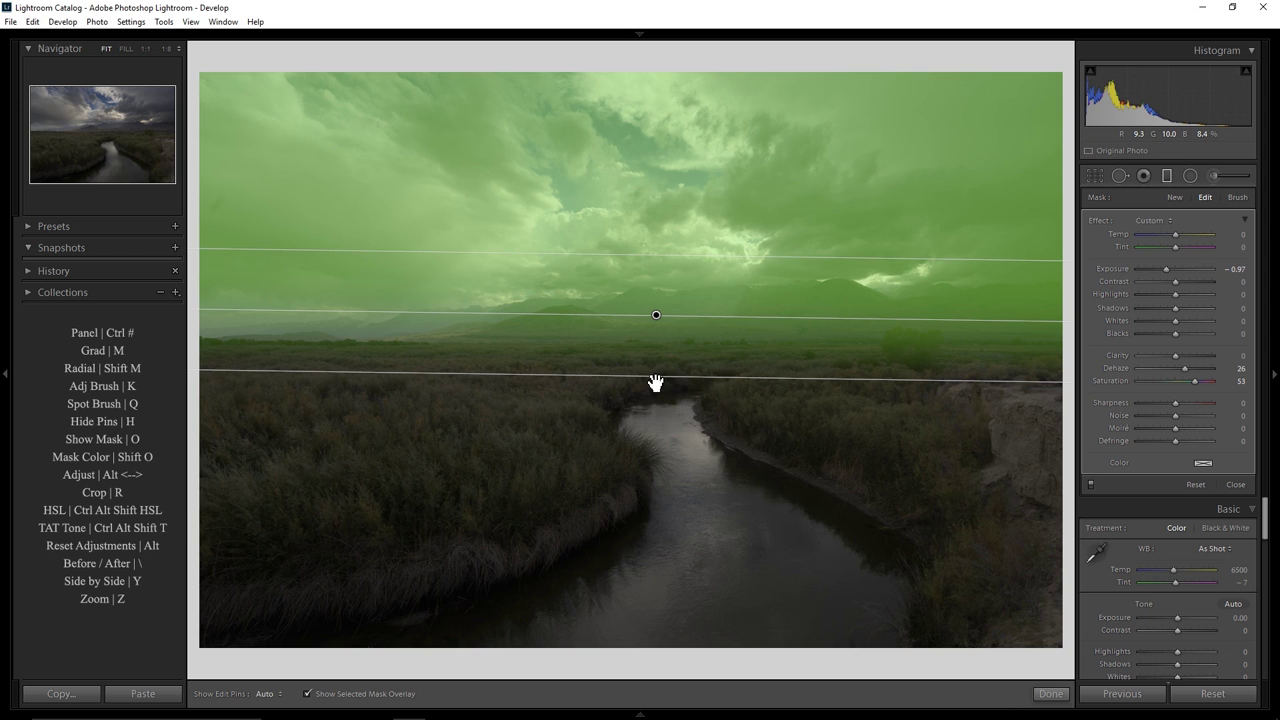
pyautogui.moveTo(654, 380)
pyautogui.mouseDown()
pyautogui.moveTo(654, 340)
pyautogui.moveTo(648, 403)
pyautogui.moveTo(648, 386)
pyautogui.mouseUp()
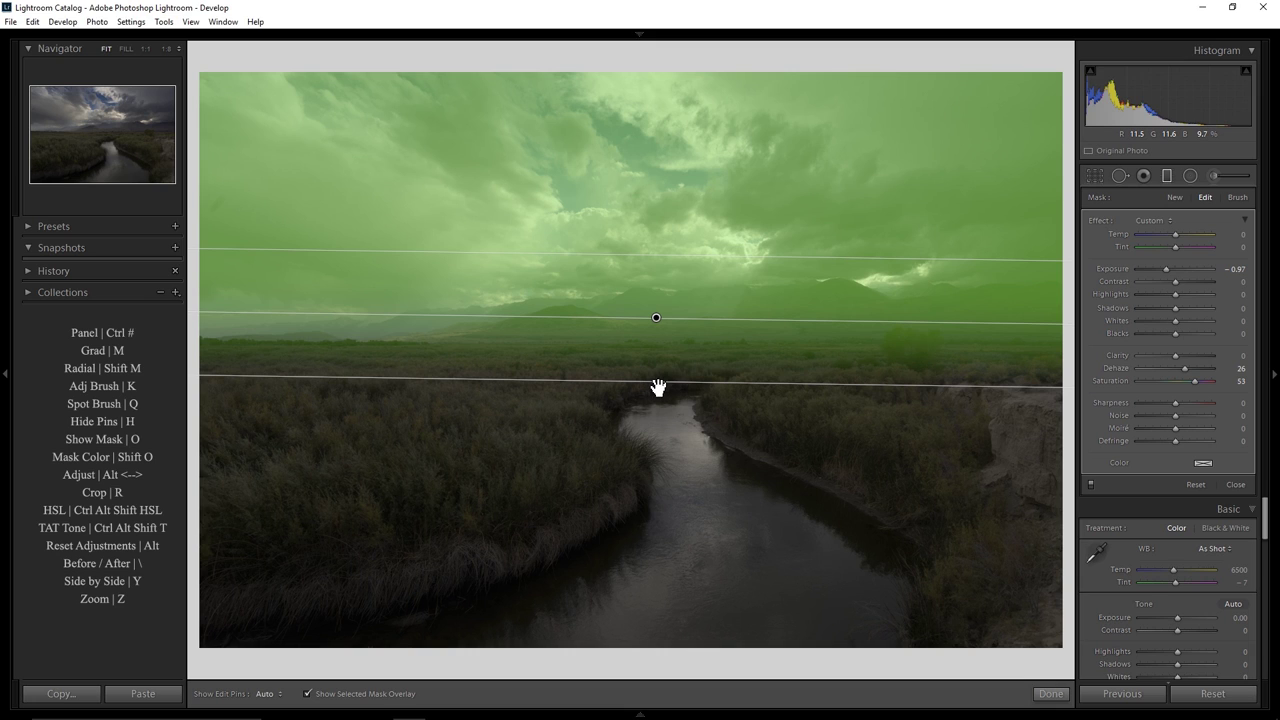
pyautogui.press('shift')
pyautogui.press('o')
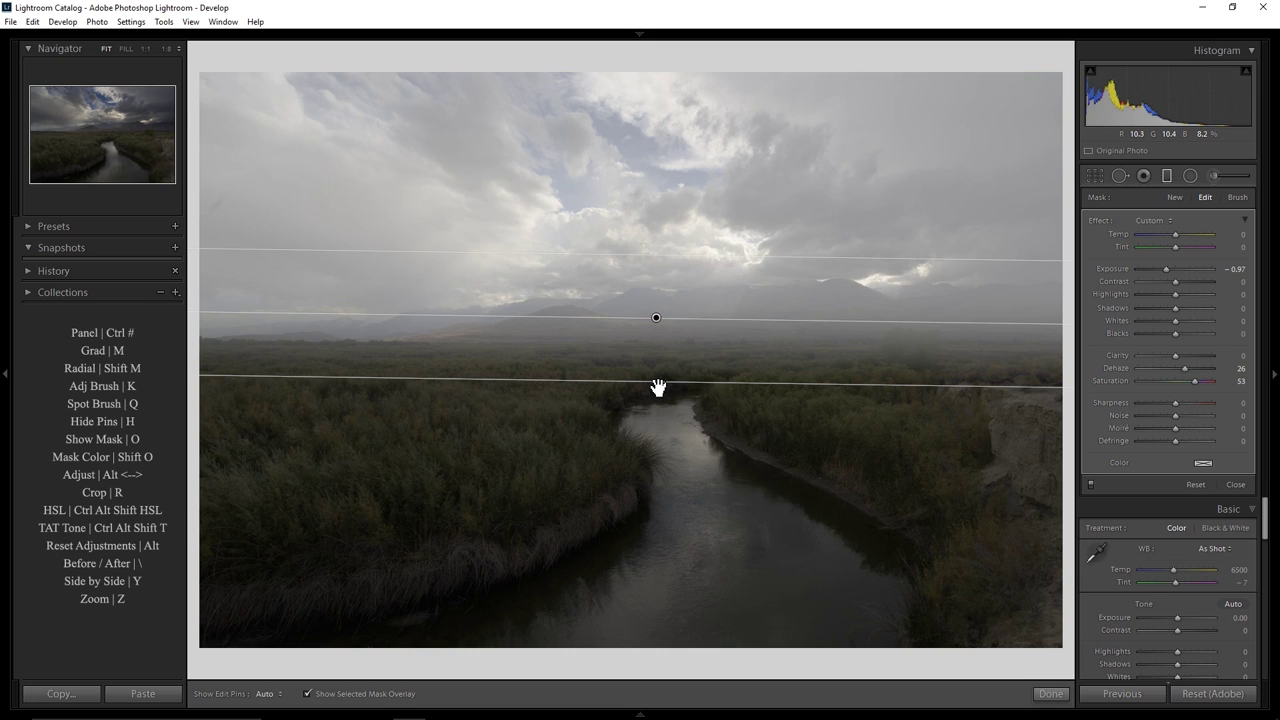
pyautogui.press('o')
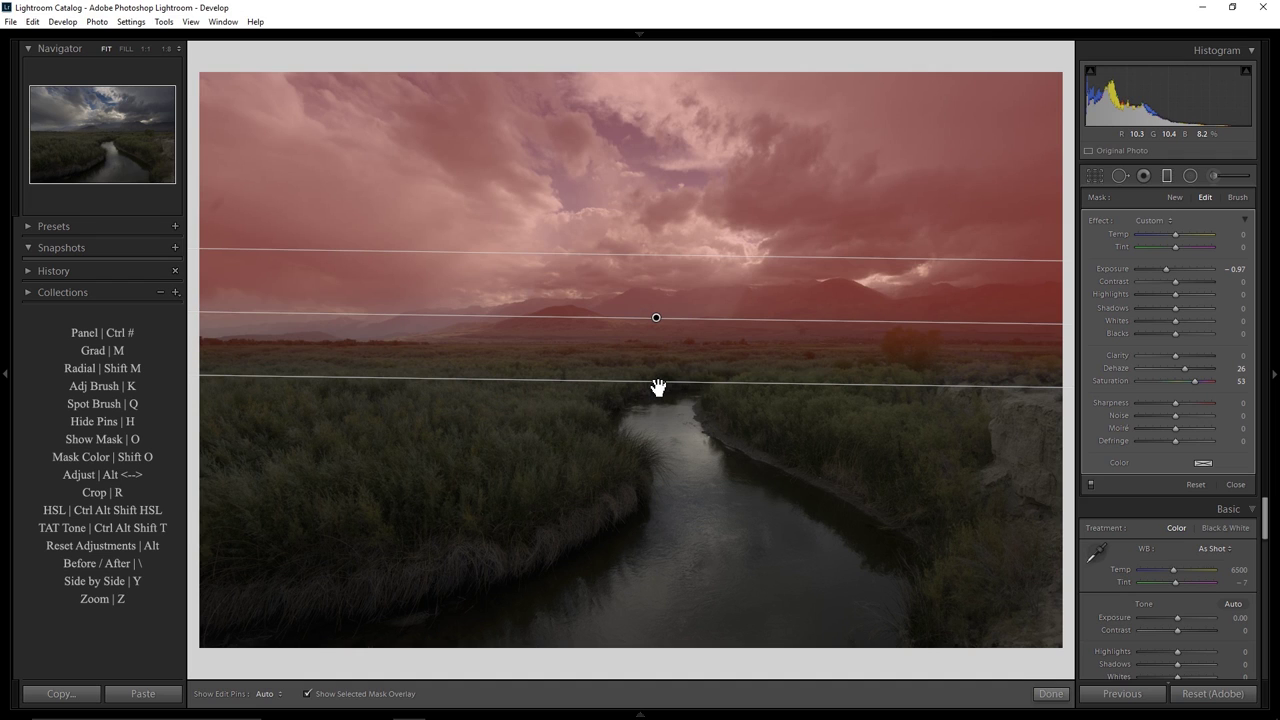
pyautogui.hotkey('shift', 'o')
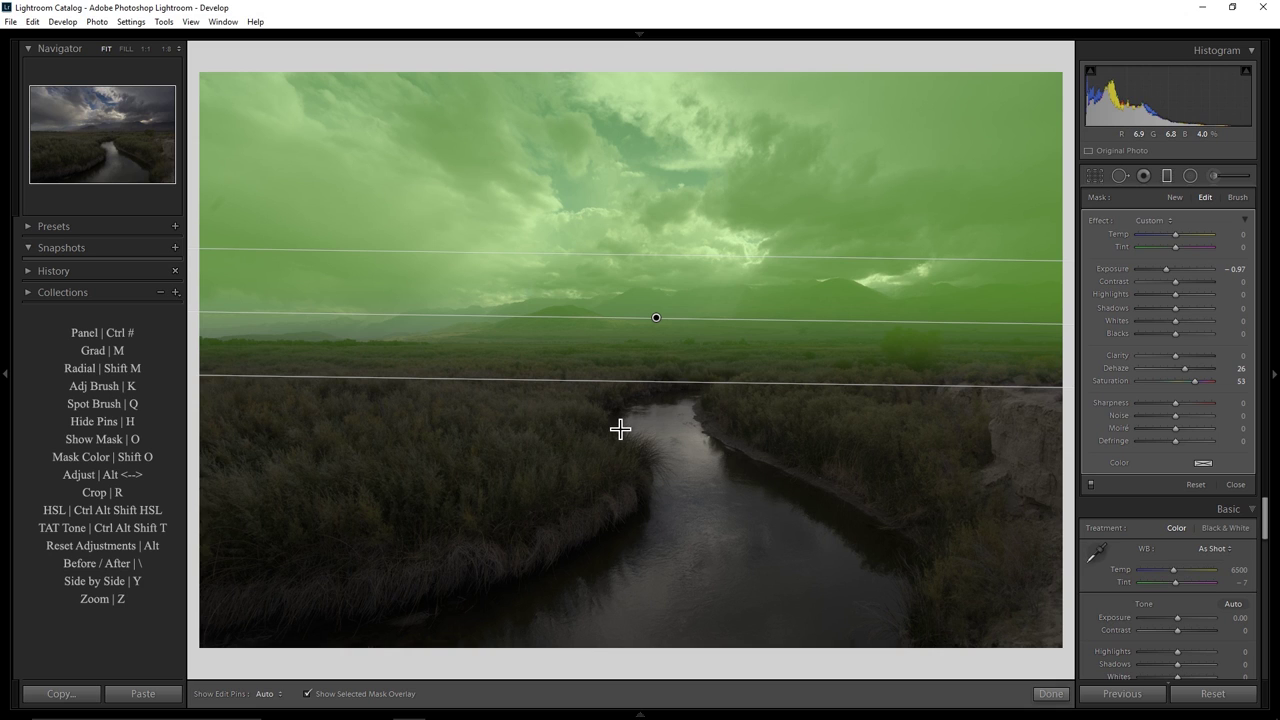
pyautogui.click(307, 695)
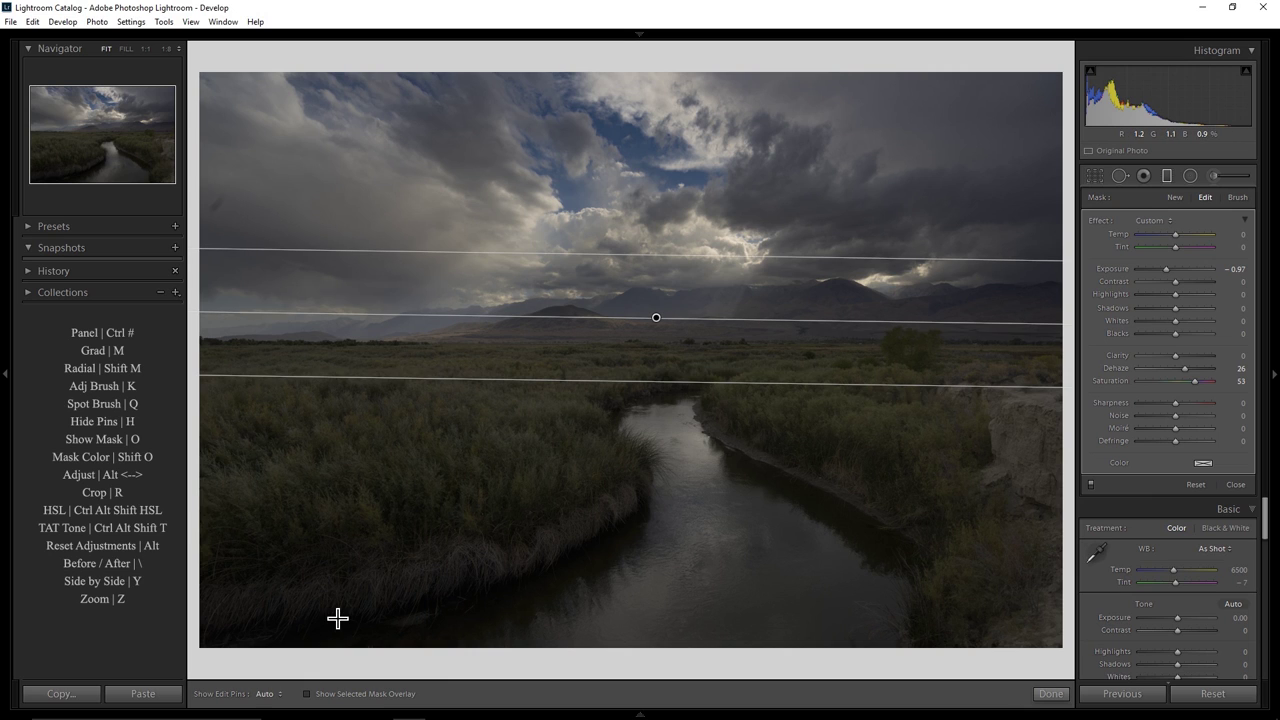
# Step: Set the toolbar's Show Edit Pins option to Always
pyautogui.click(271, 694)
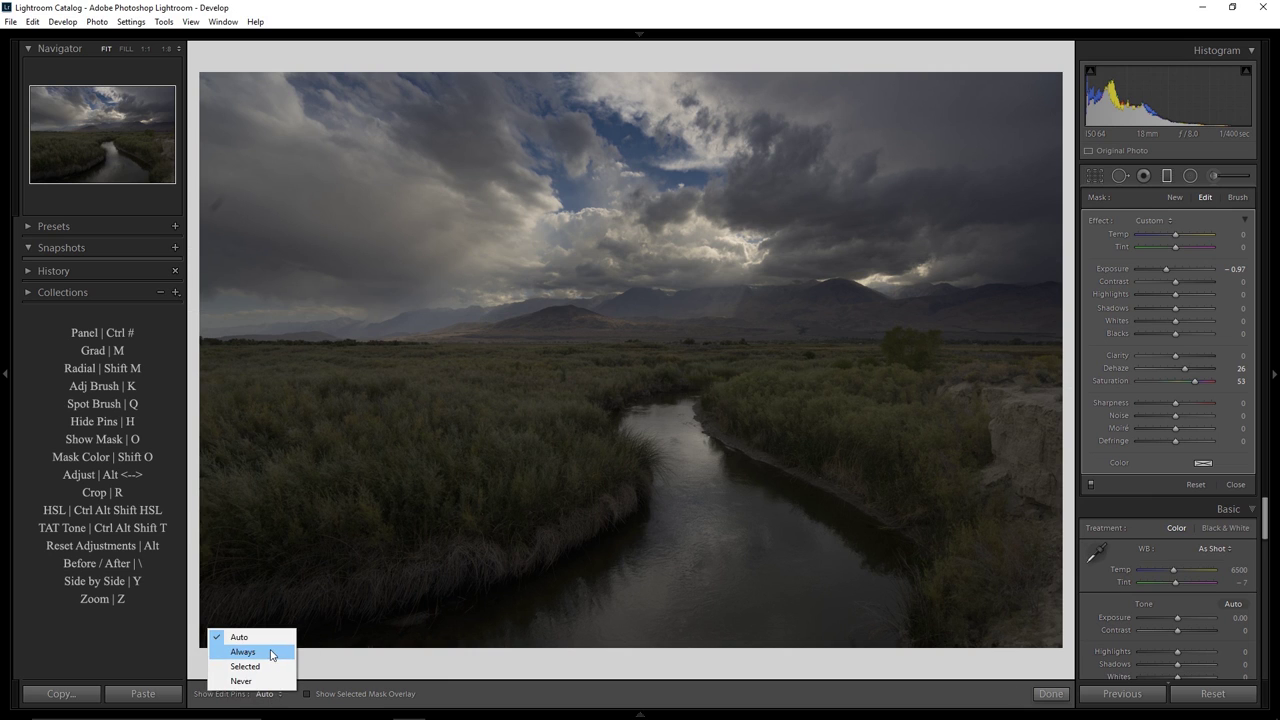
pyautogui.click(275, 654)
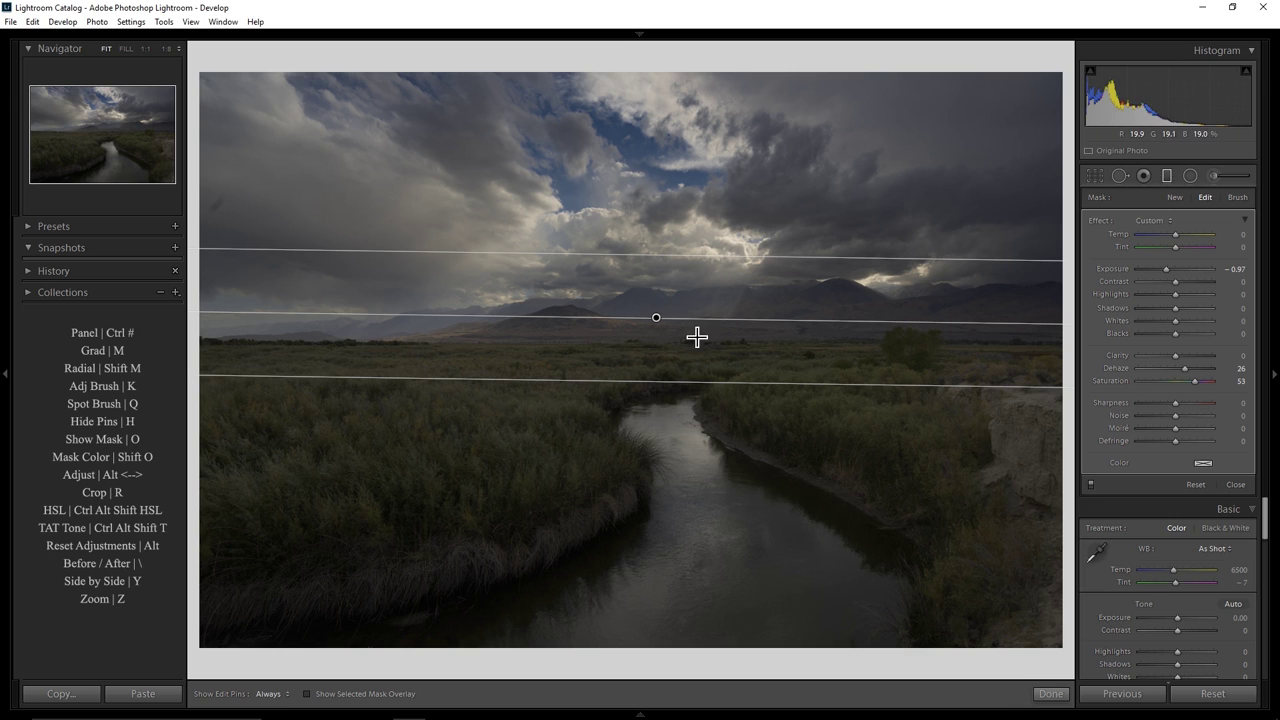
# Step: Fine-tune the gradient's position until its centre line runs along the mountains' base
pyautogui.moveTo(657, 321); pyautogui.dragTo(723, 337)
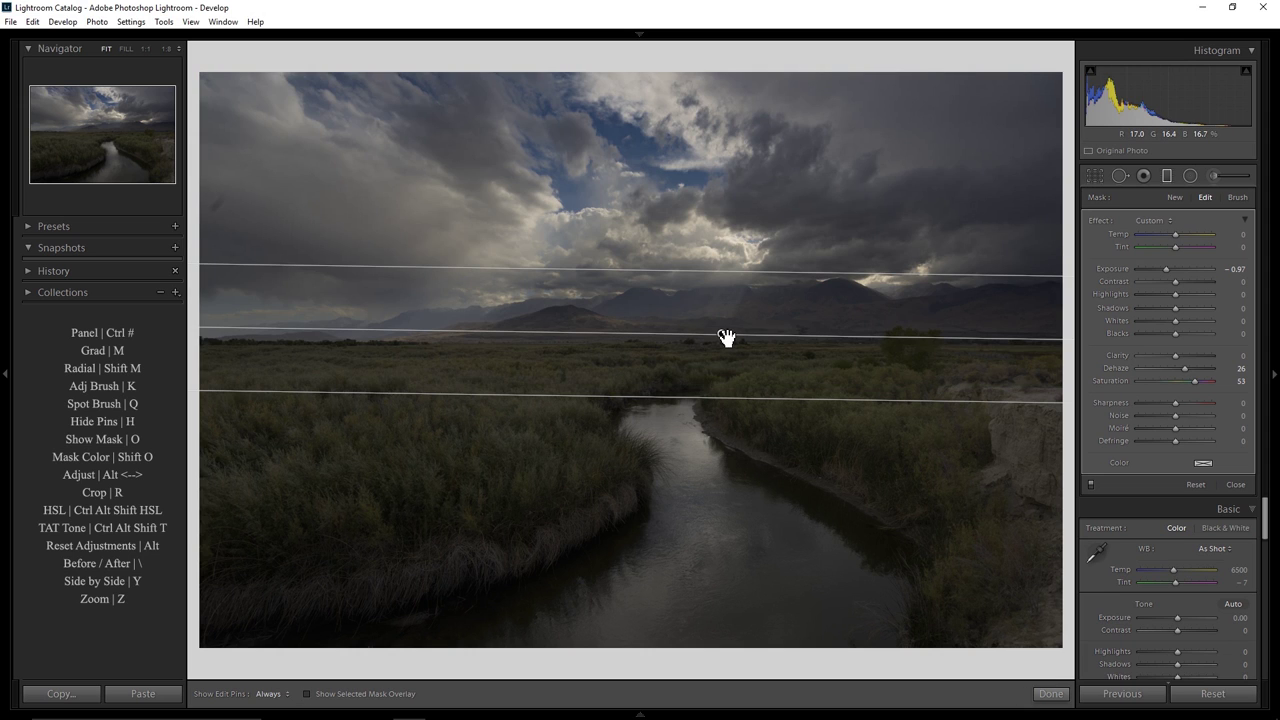
pyautogui.moveTo(725, 338); pyautogui.dragTo(729, 294)
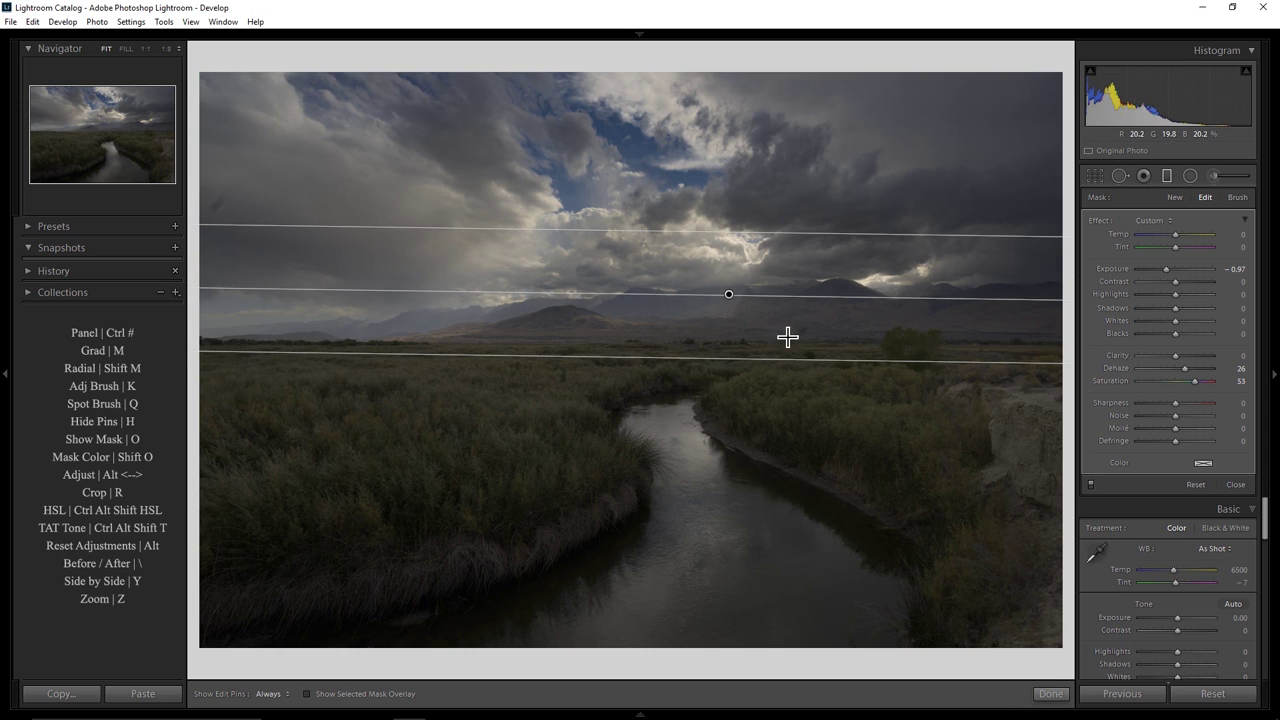
pyautogui.moveTo(729, 294); pyautogui.dragTo(732, 325)
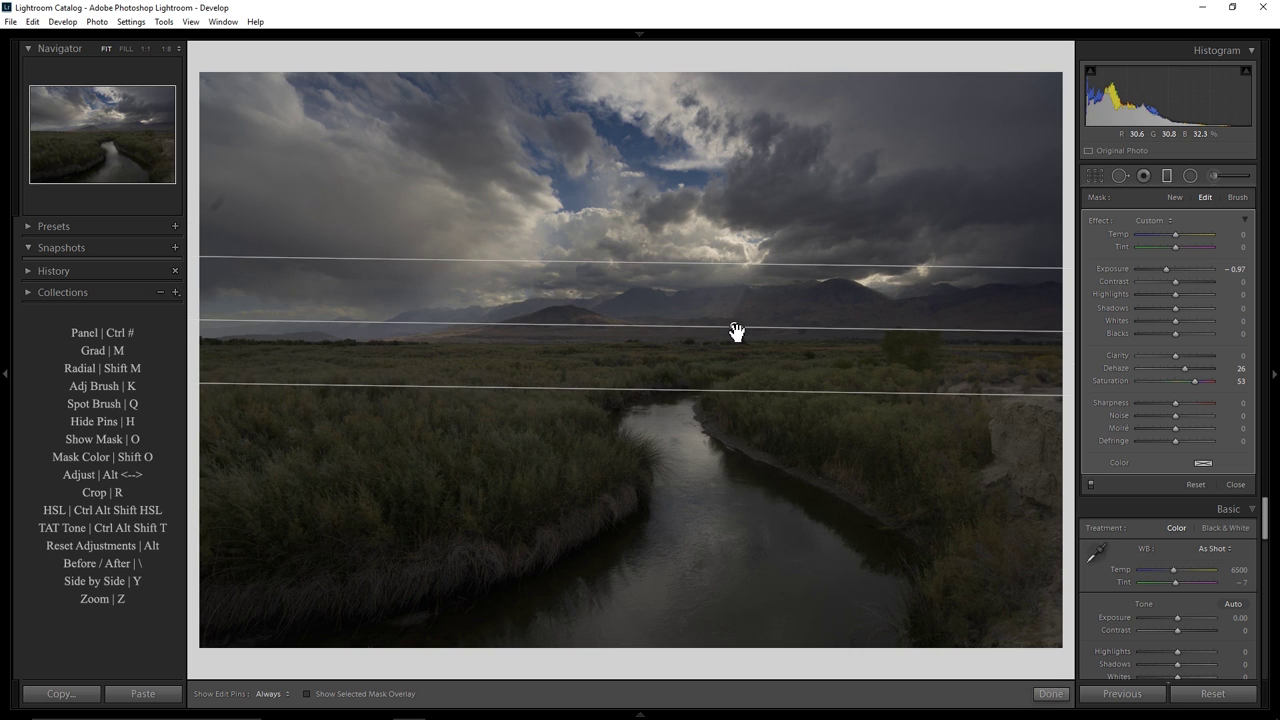
# Step: Switch the filter's mask to Brush editing and toggle the pin and guide lines off and on
pyautogui.click(1240, 201)
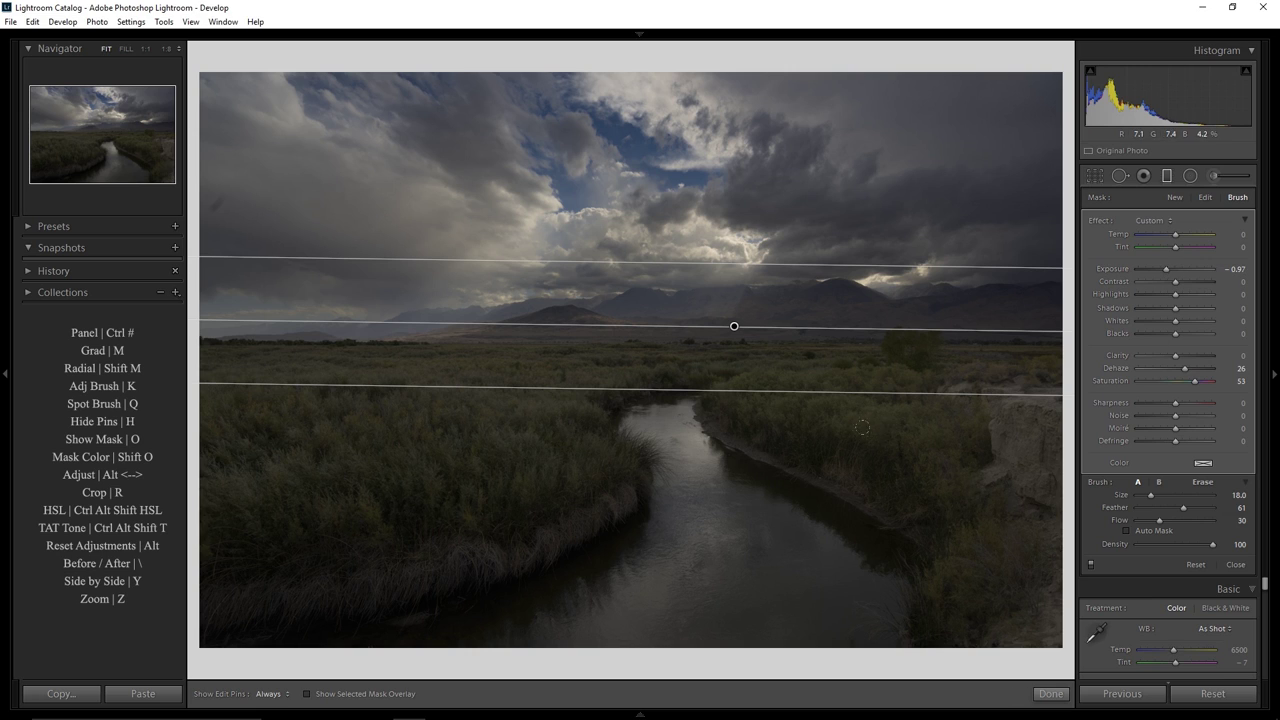
pyautogui.press('h')
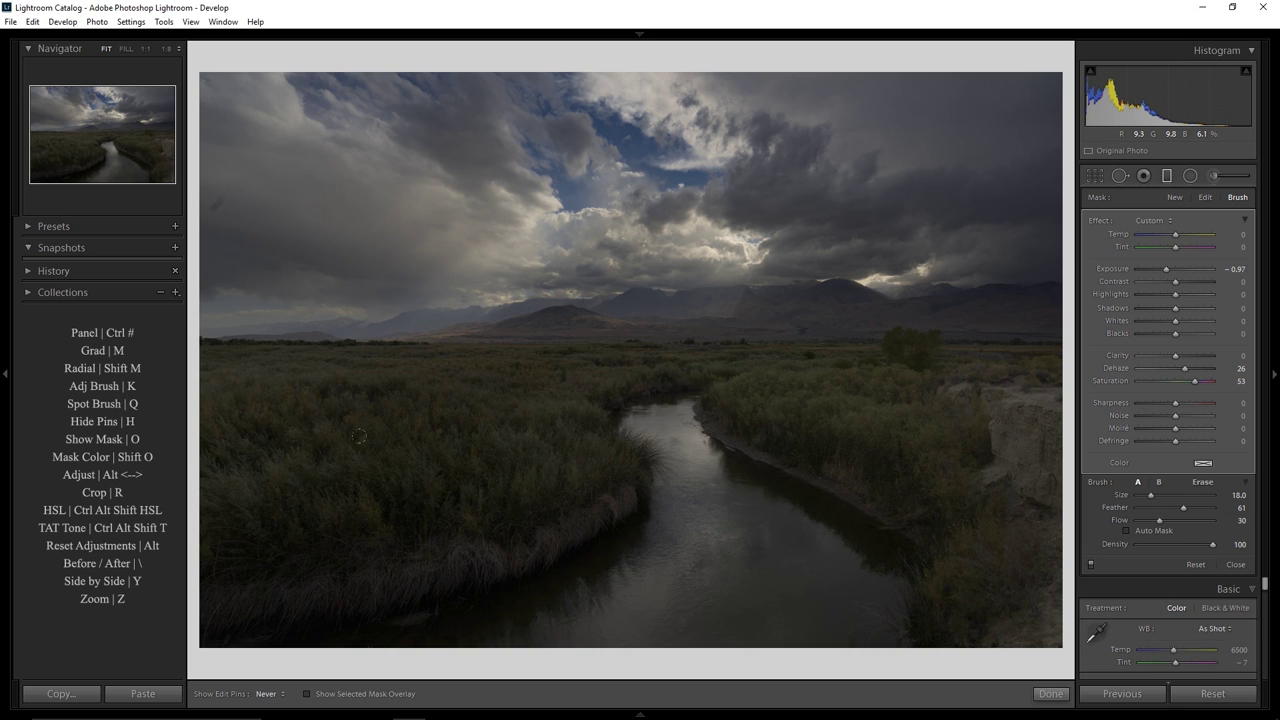
pyautogui.press('h')
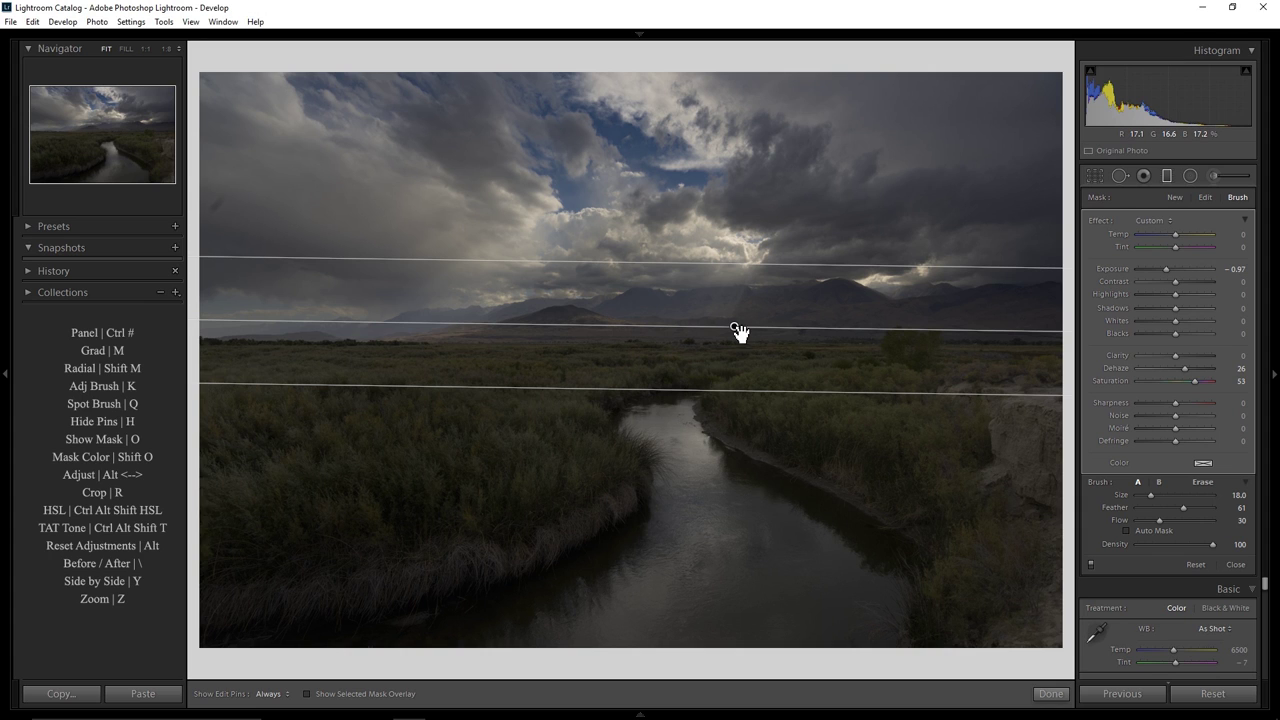
pyautogui.moveTo(736, 331)
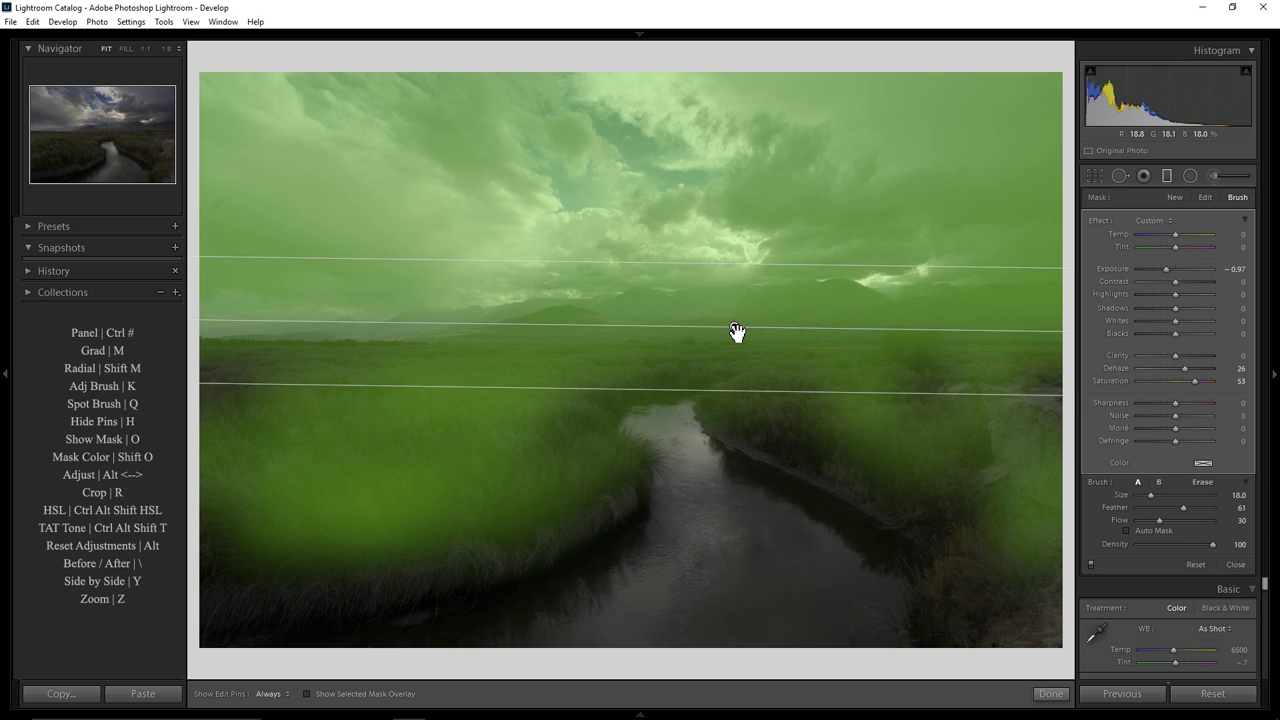
# Step: Undo the last stroke and set the Erase brush to size 11, feather 60, flow 54
pyautogui.hotkey('ctrl', 'z')
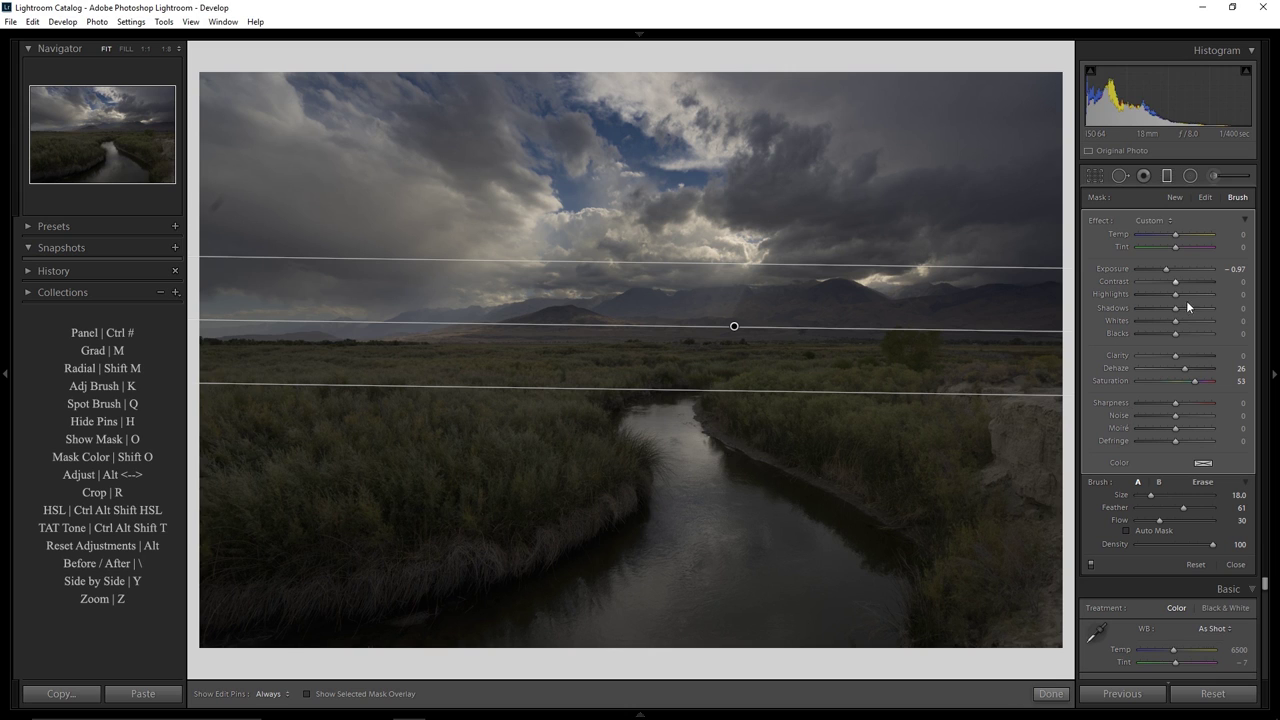
pyautogui.click(1204, 481)
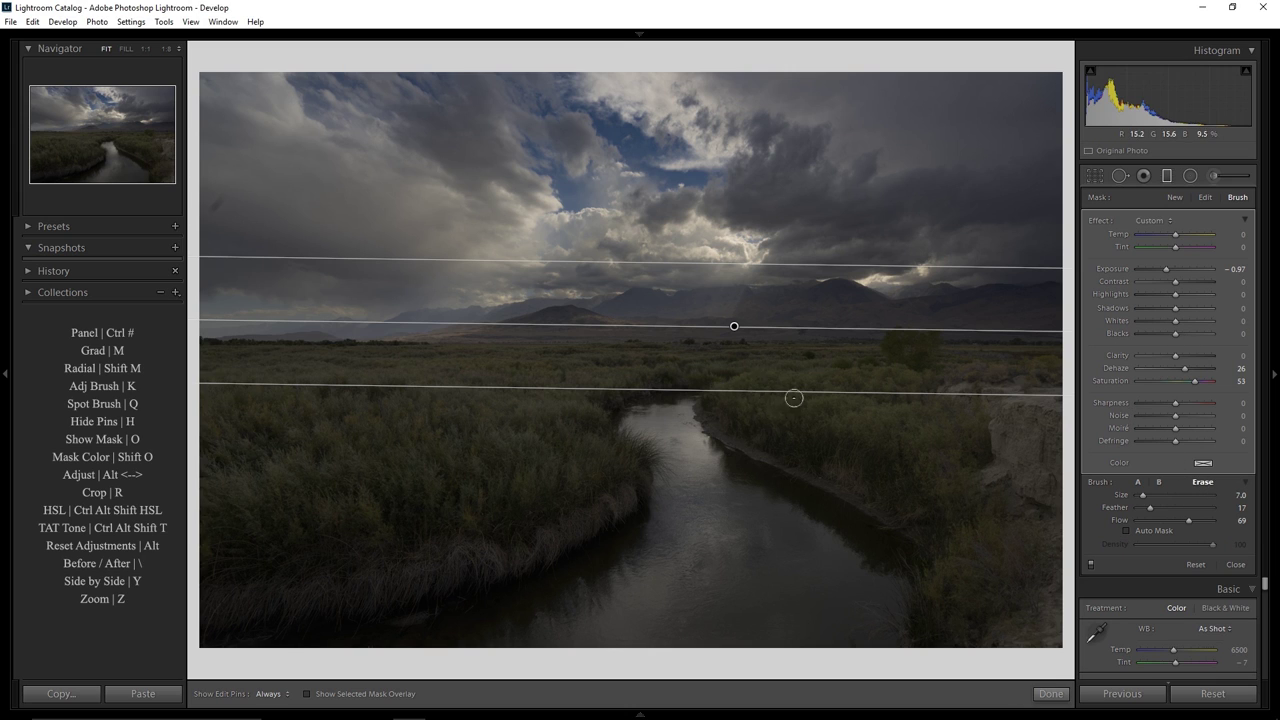
pyautogui.scroll(4, 700, 408)
pyautogui.moveTo(1188, 520); pyautogui.dragTo(1184, 510)
pyautogui.press('h')
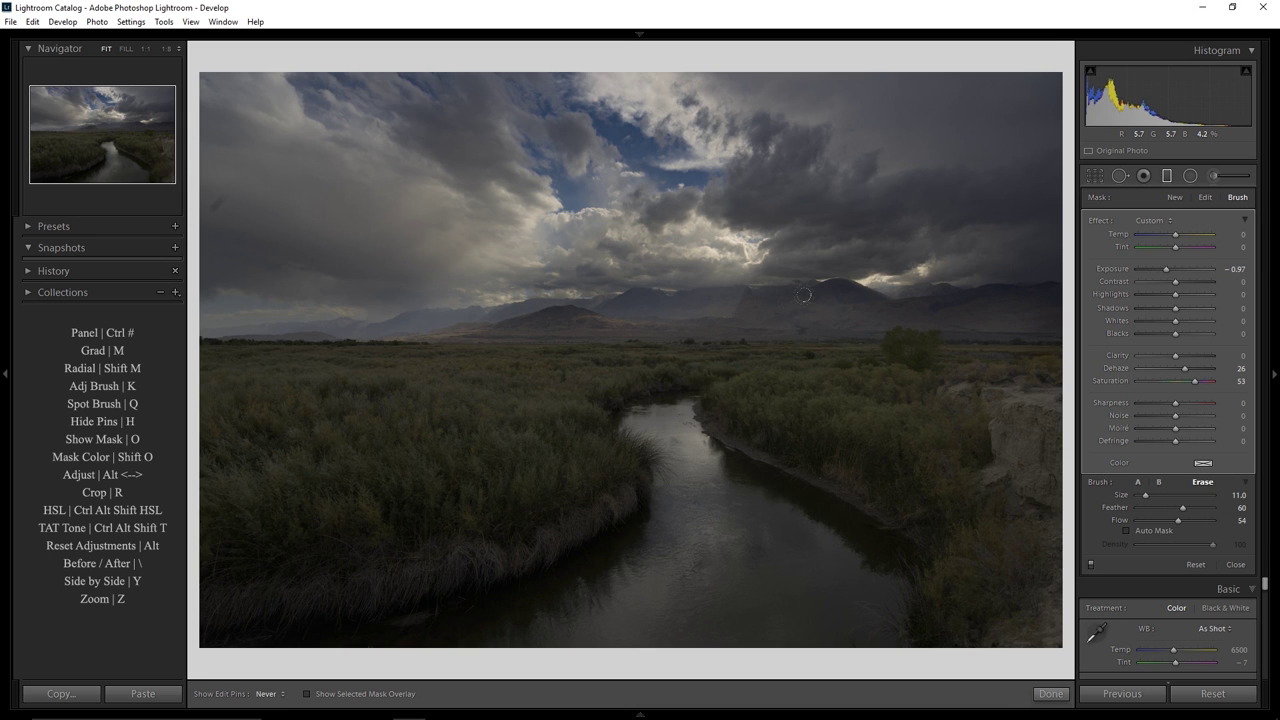
# Step: Show the mask overlay and erase the Sky Darken mask across the mountains, right to left
pyautogui.press('h')
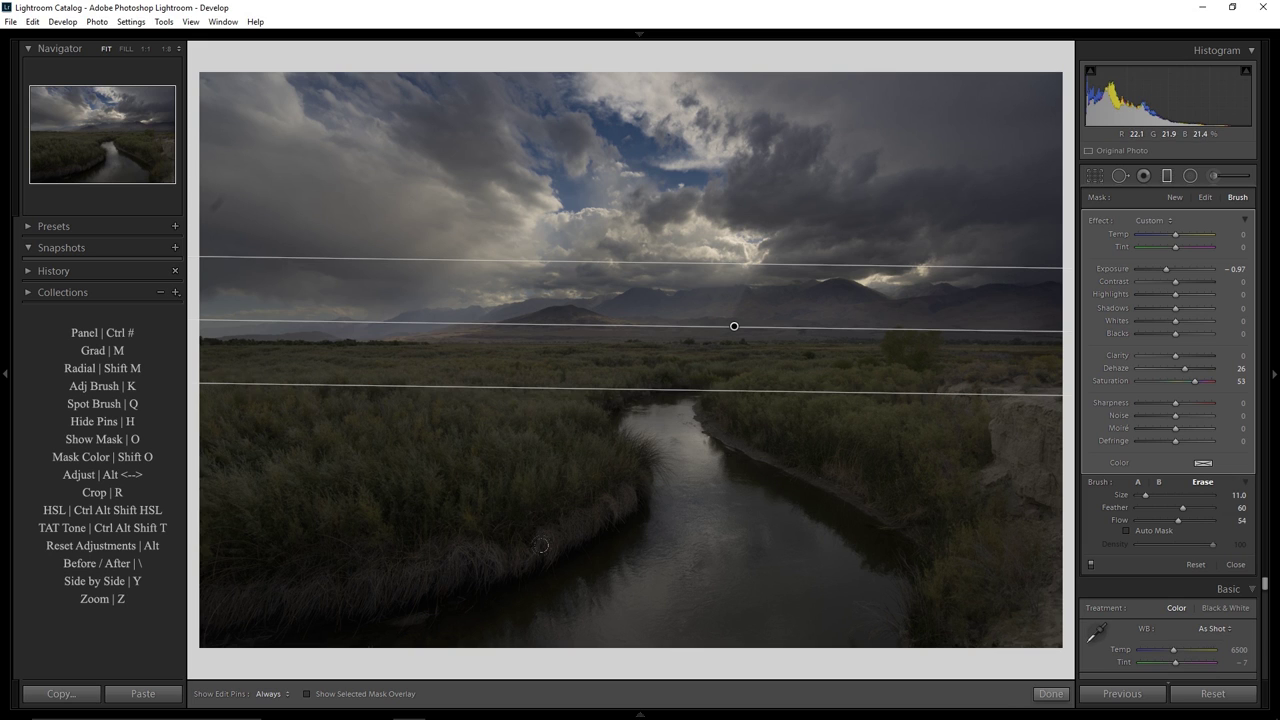
pyautogui.click(309, 694)
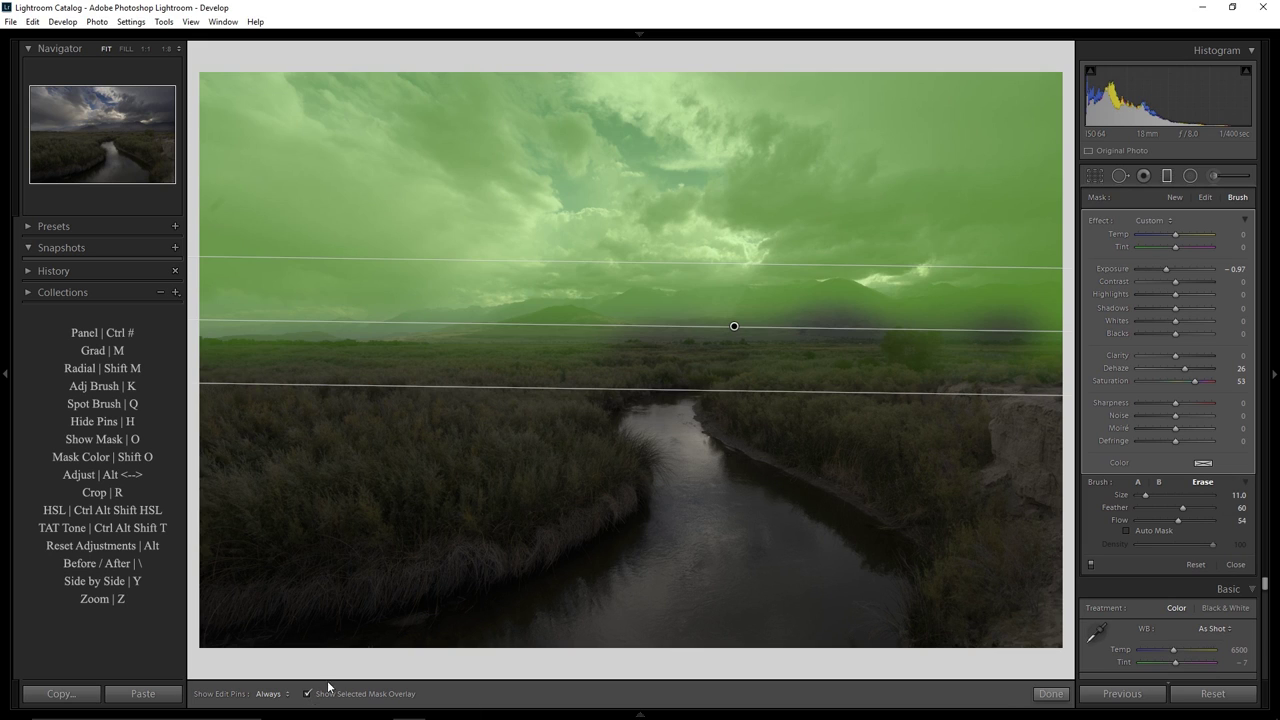
pyautogui.press('h')
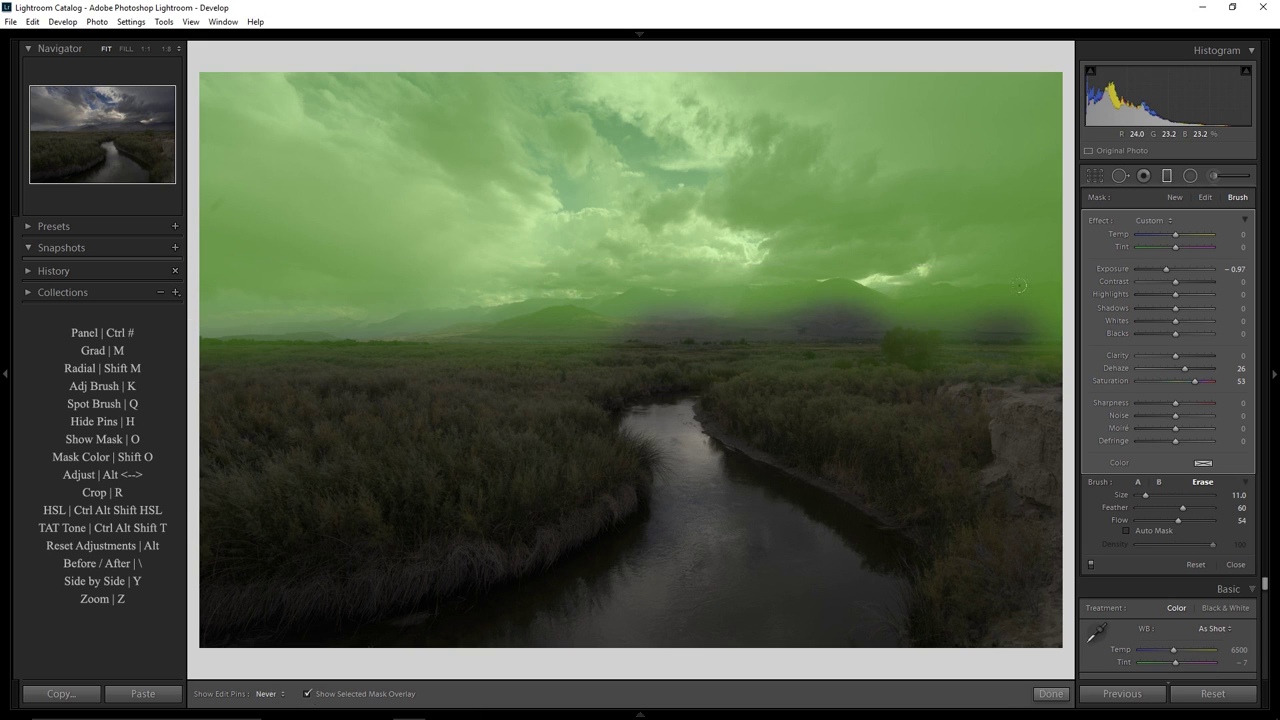
pyautogui.moveTo(1033, 296); pyautogui.dragTo(1045, 330)
pyautogui.moveTo(366, 316); pyautogui.dragTo(358, 318)
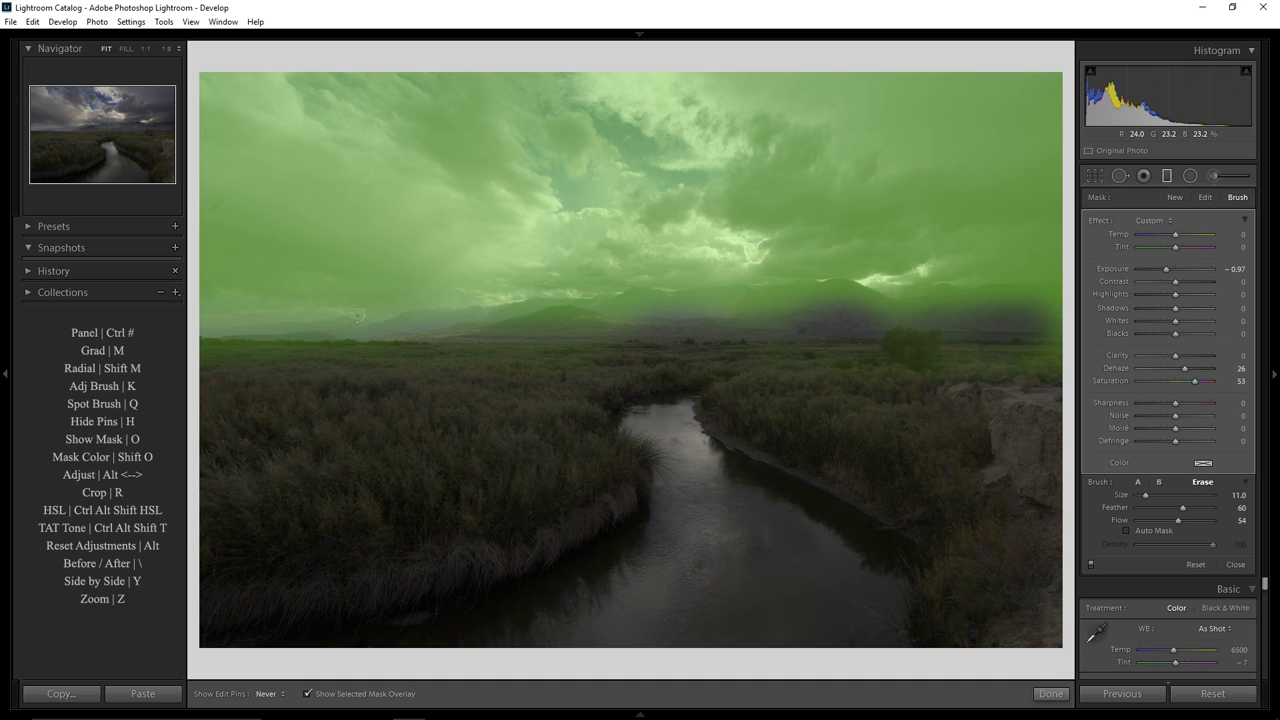
pyautogui.press('h')
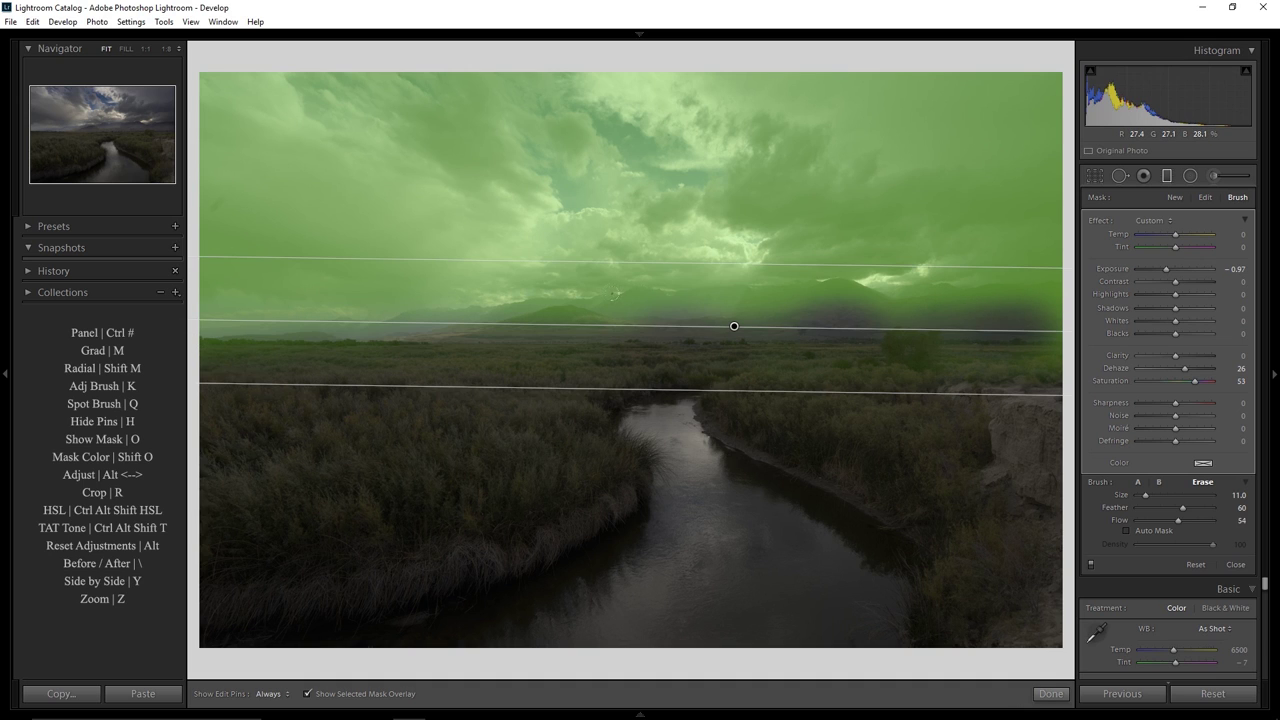
pyautogui.press('h')
pyautogui.press('h')
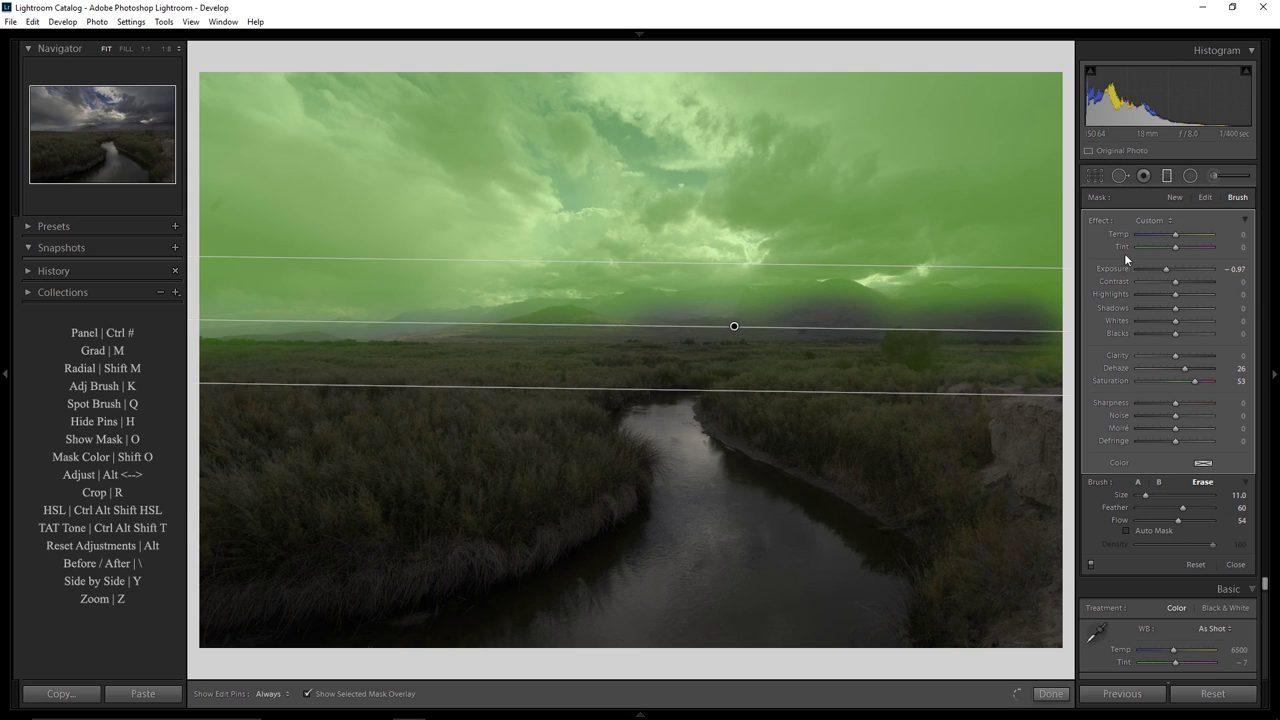
# Step: Nudge the Sky Darken graduated filter slightly higher, then hide its green mask overlay
pyautogui.click(1207, 198)
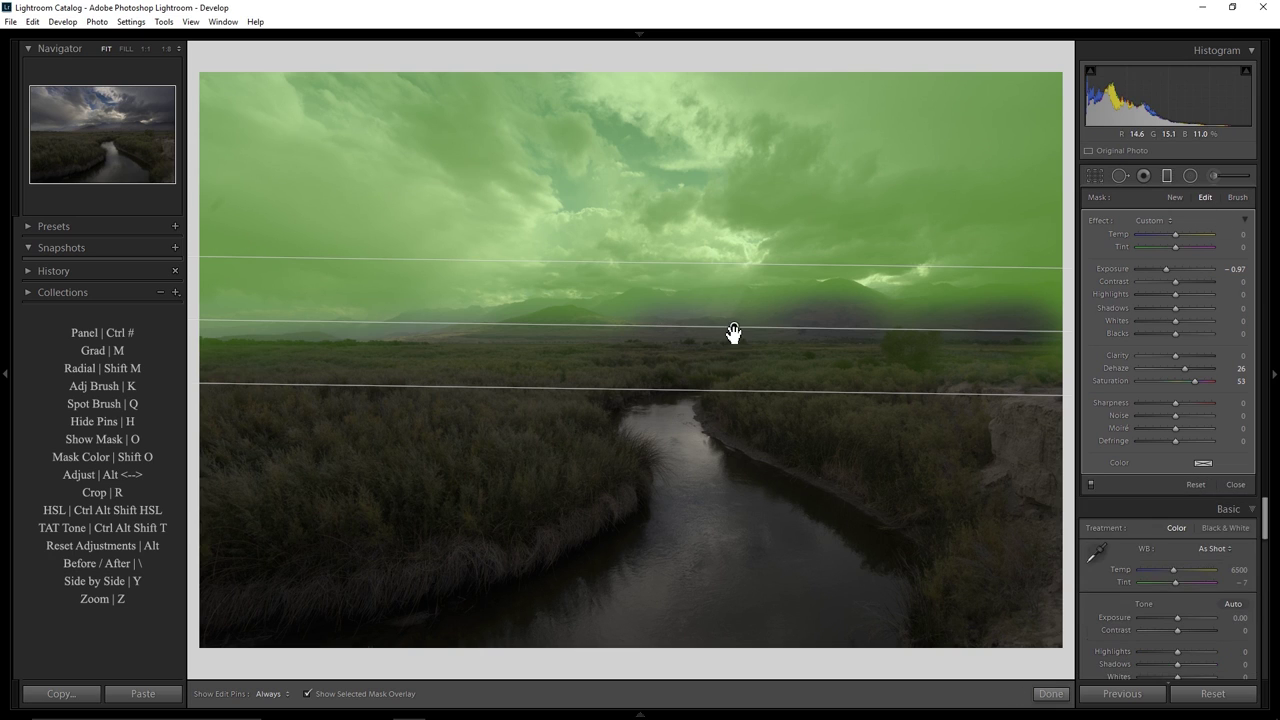
pyautogui.moveTo(738, 332); pyautogui.dragTo(737, 328)
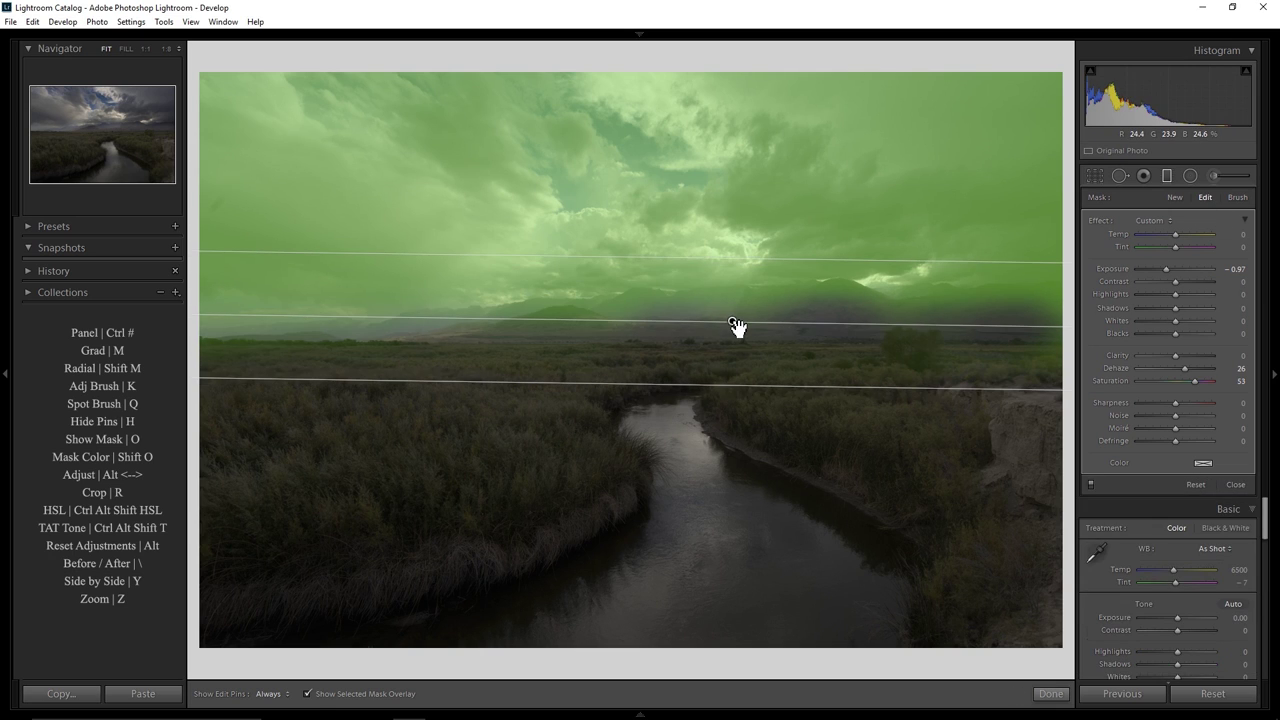
pyautogui.click(307, 694)
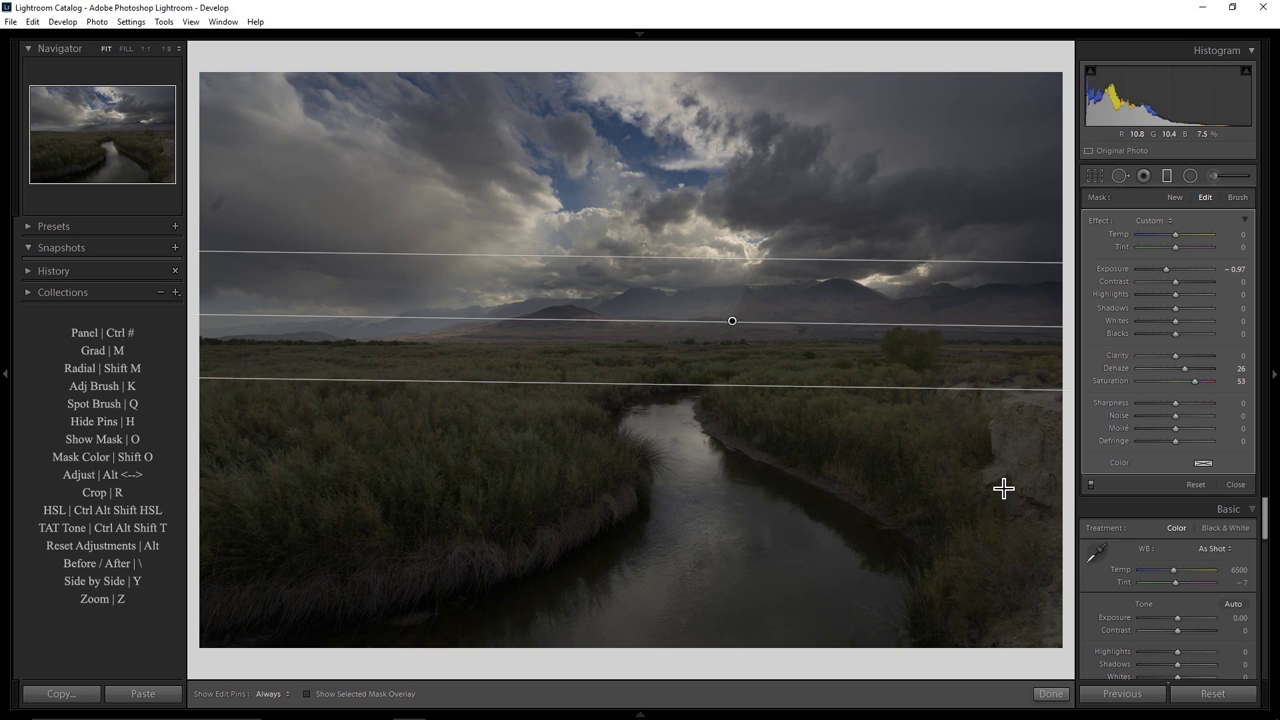